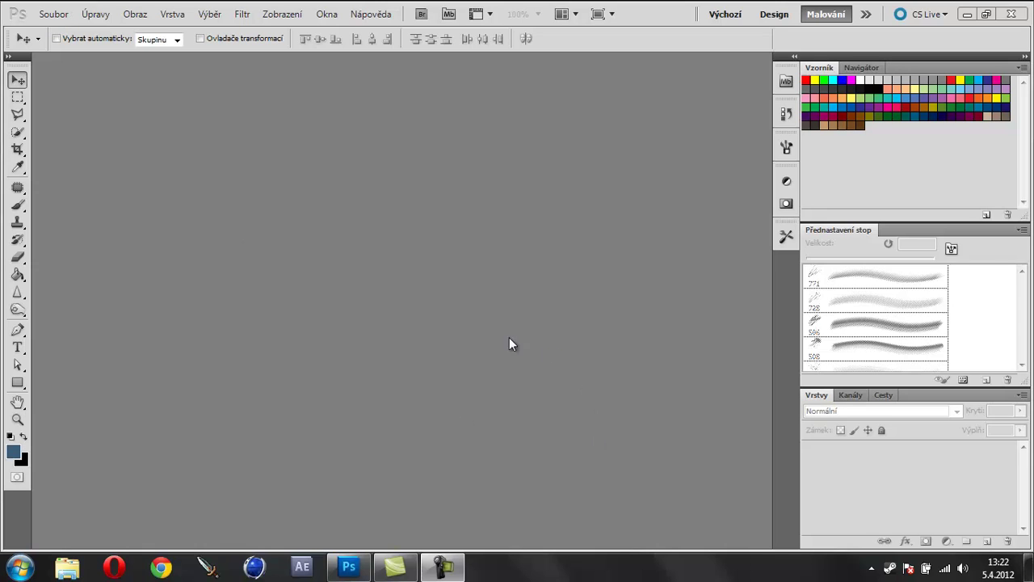
Step: Open mac_miller_wallpaper_by_martinouimet-d4hd5ci.png from the desktop
click(56, 16)
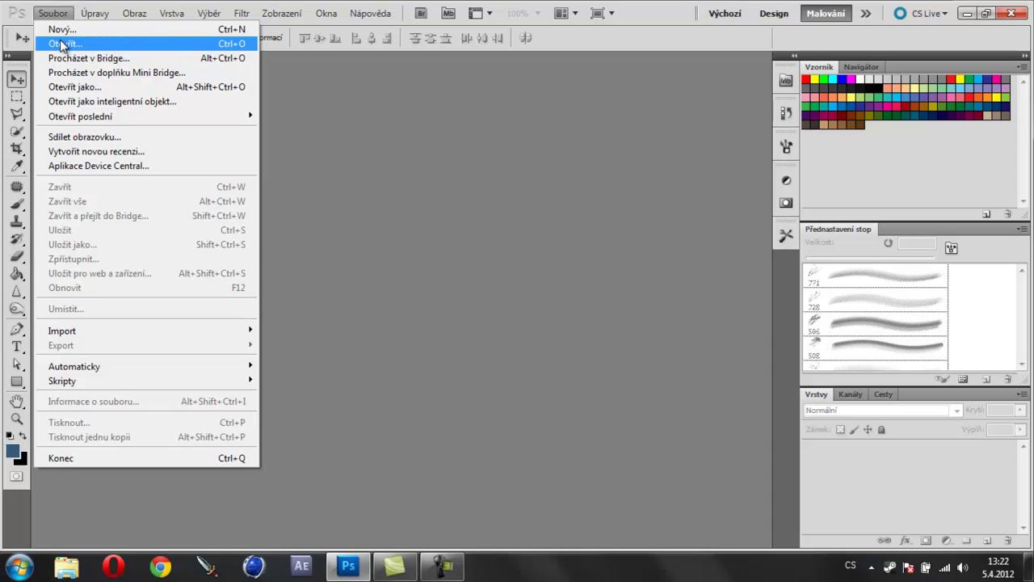
click(62, 43)
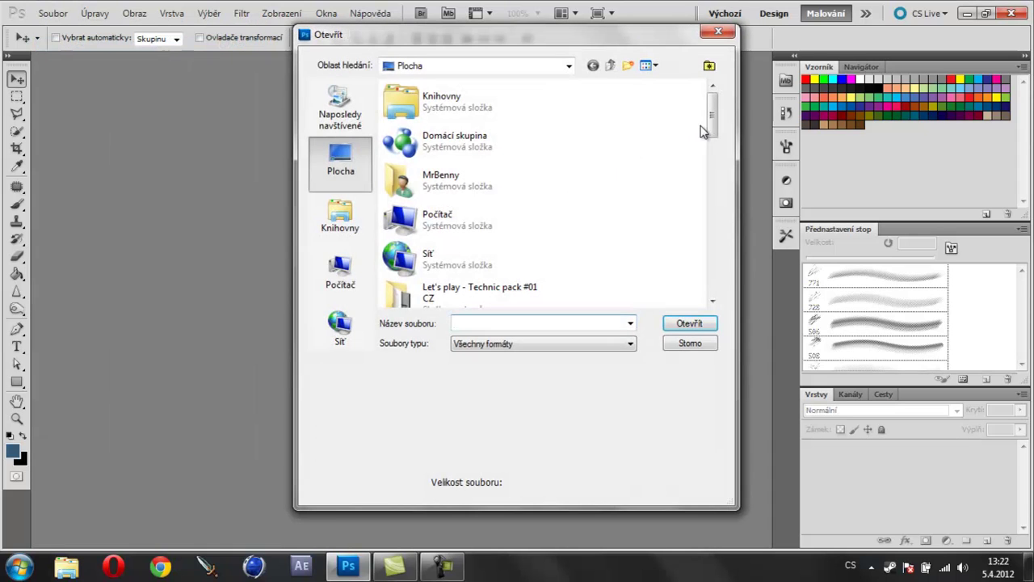
drag(712, 108, 714, 217)
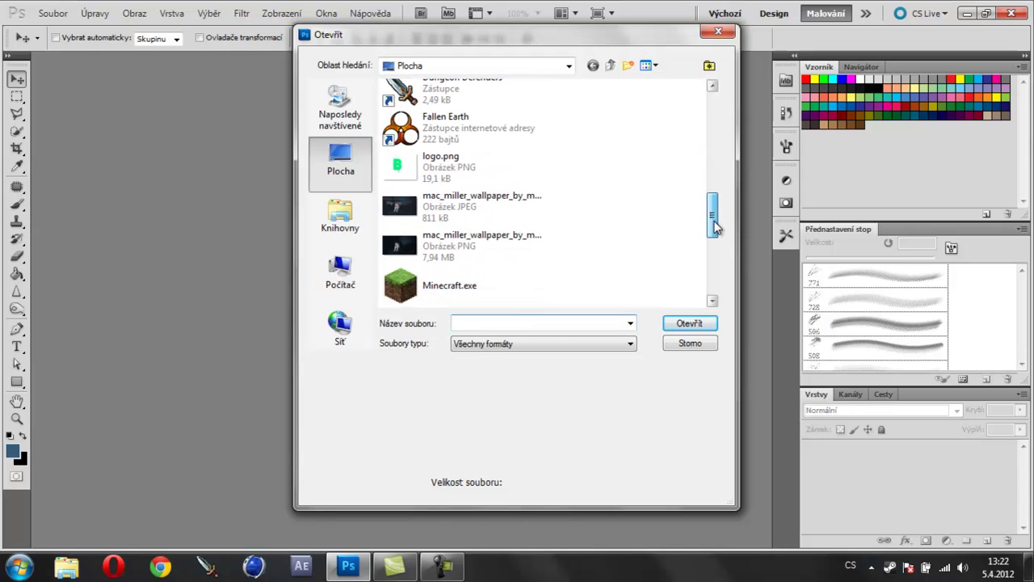
click(563, 263)
click(695, 324)
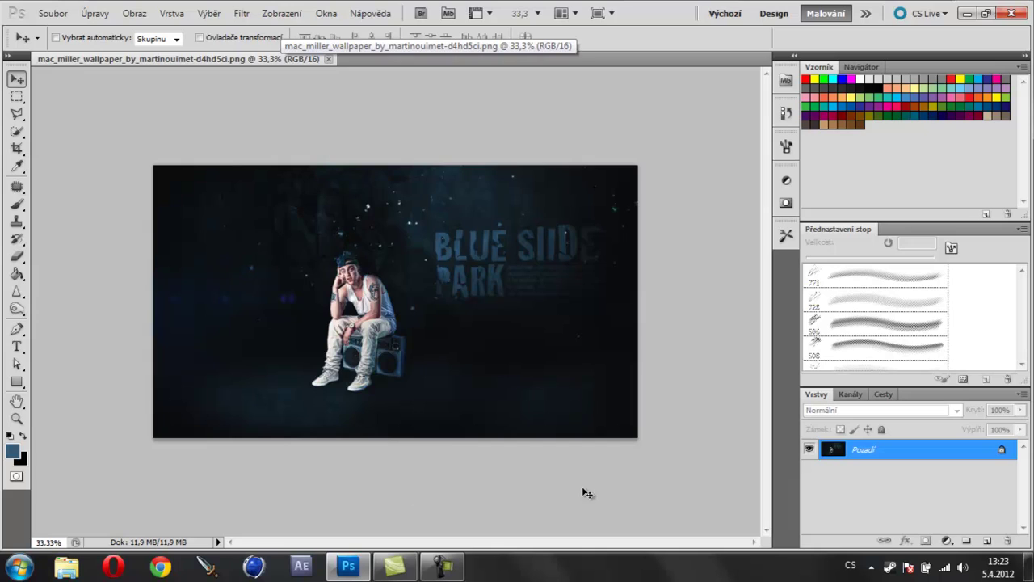
Step: Convert the Pozadí background into unlocked layer Vrstva 0, undoing an accidental nudge
double_click(897, 453)
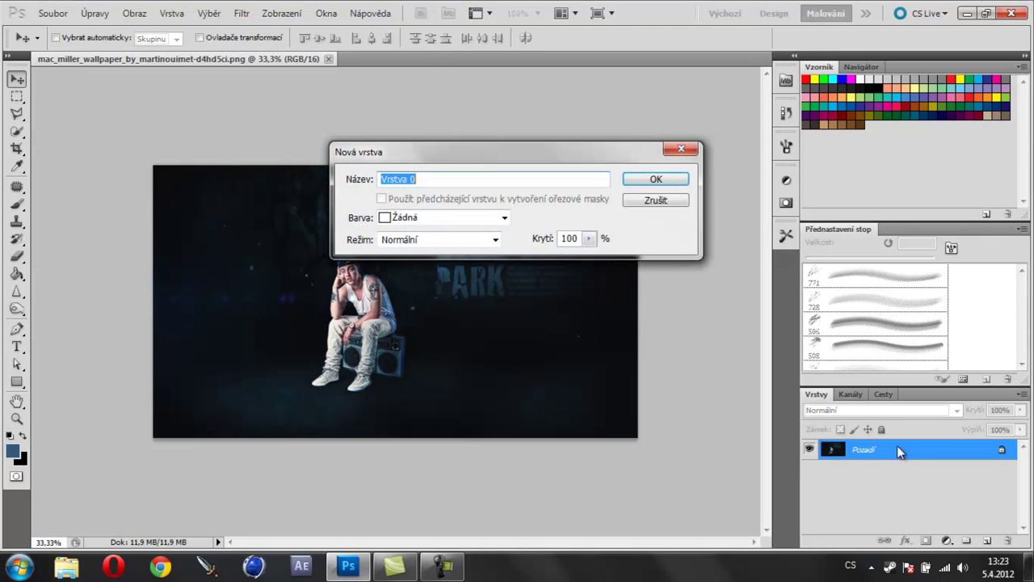
click(659, 178)
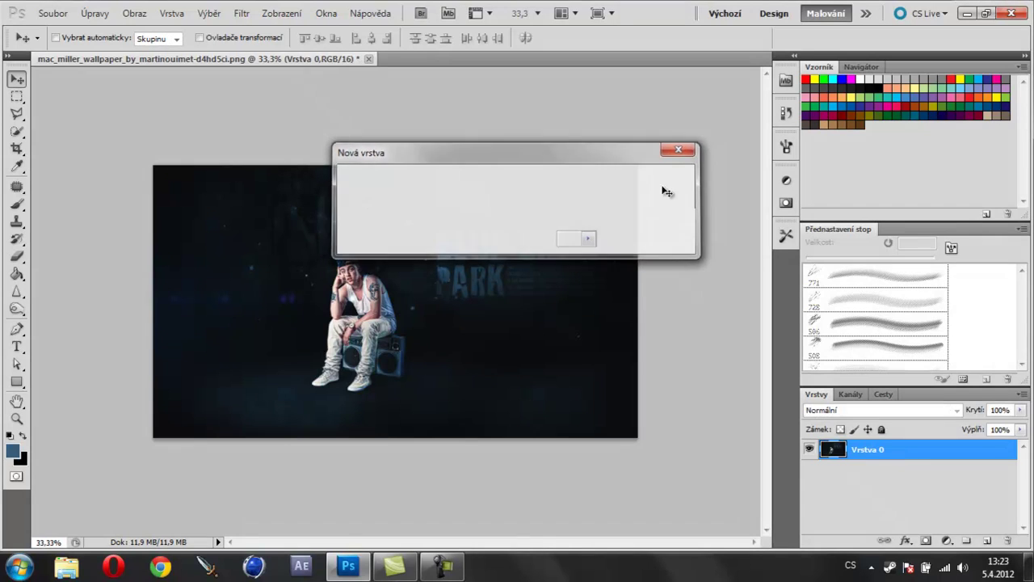
drag(451, 325, 459, 325)
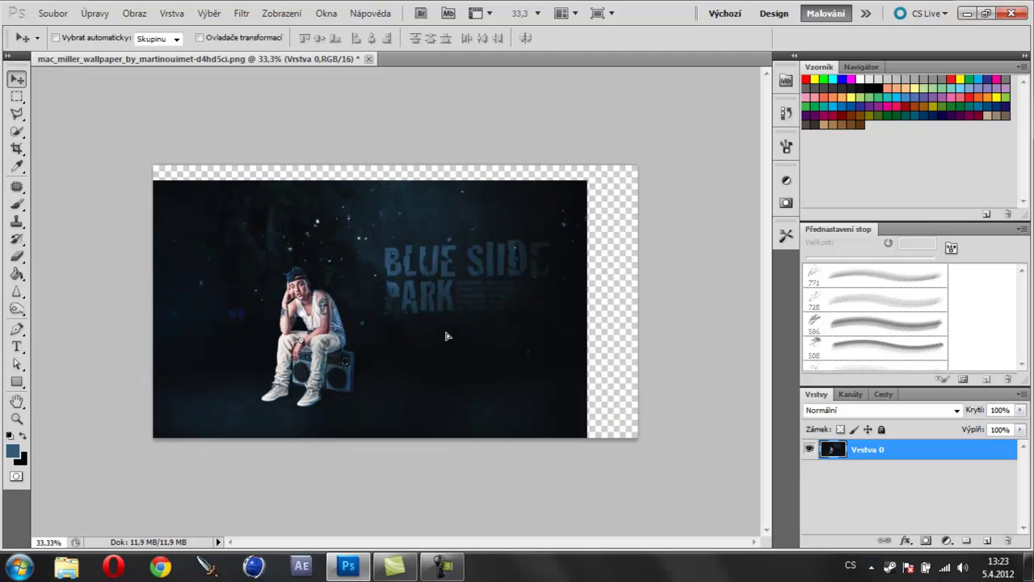
key(ctrl+z)
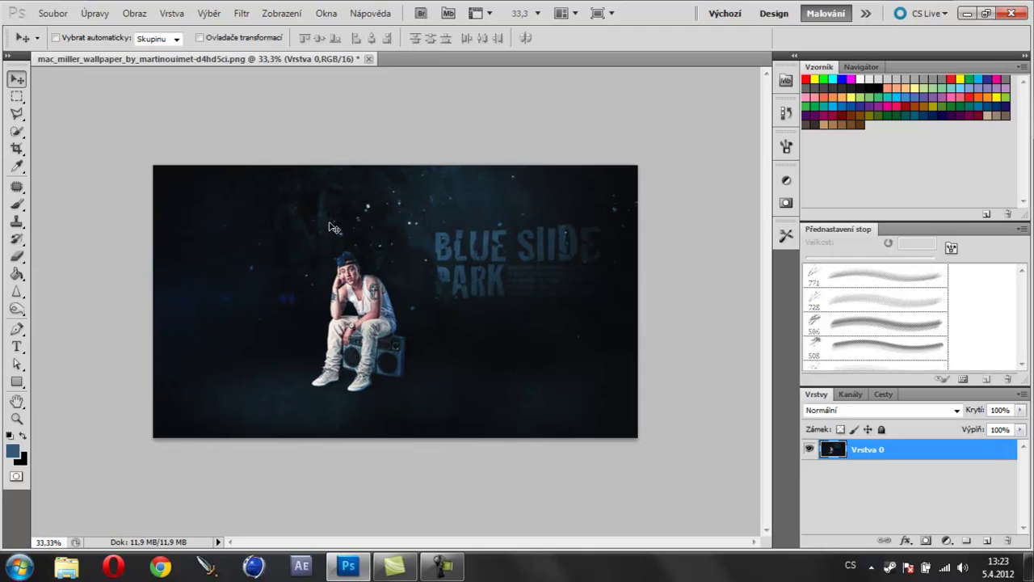
Step: Zoom to 100% on the seated man and pick the Quick Selection tool
click(538, 13)
click(538, 66)
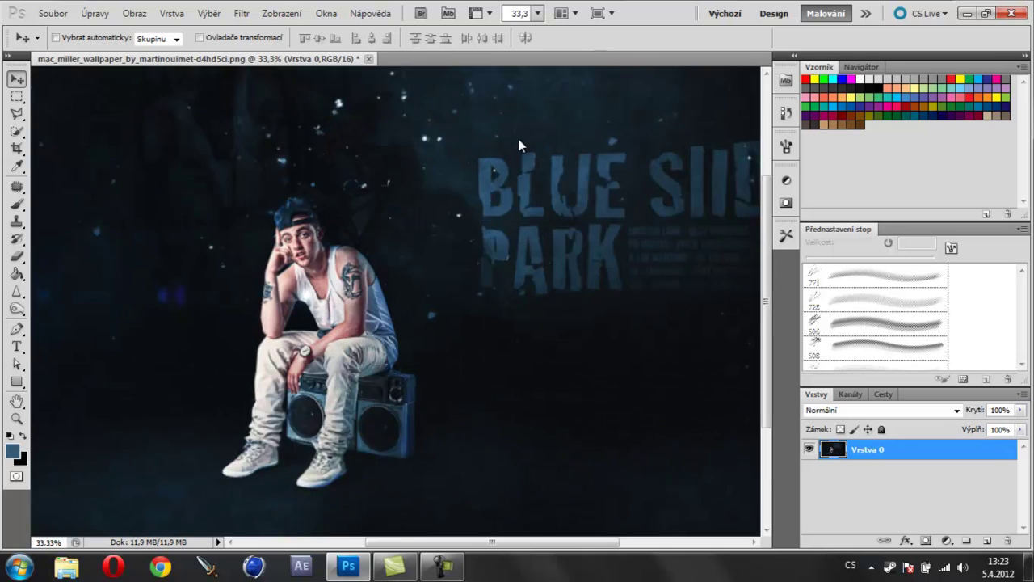
drag(538, 545, 516, 545)
scroll(497, 362, down, 1)
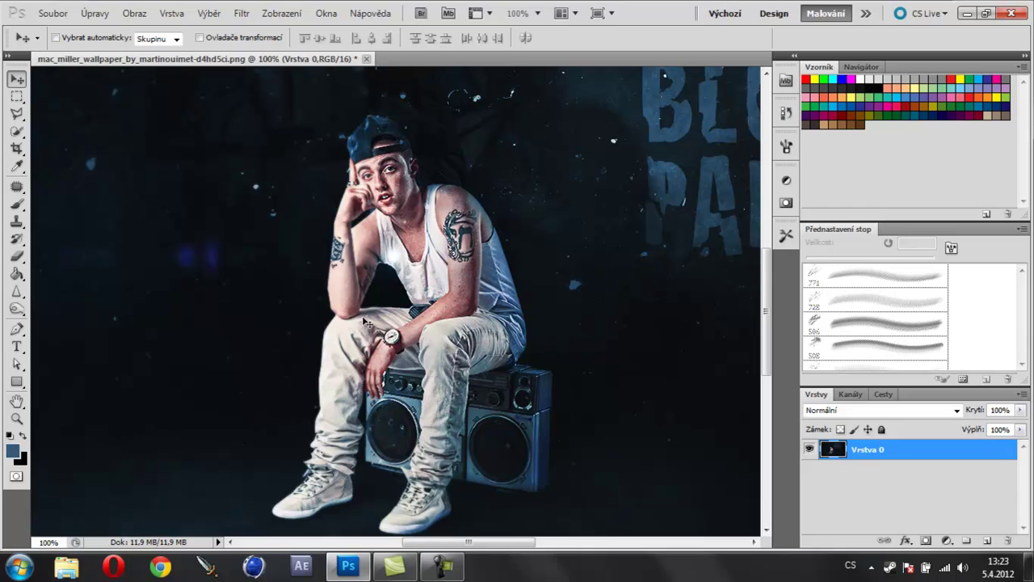
scroll(437, 399, down, 1)
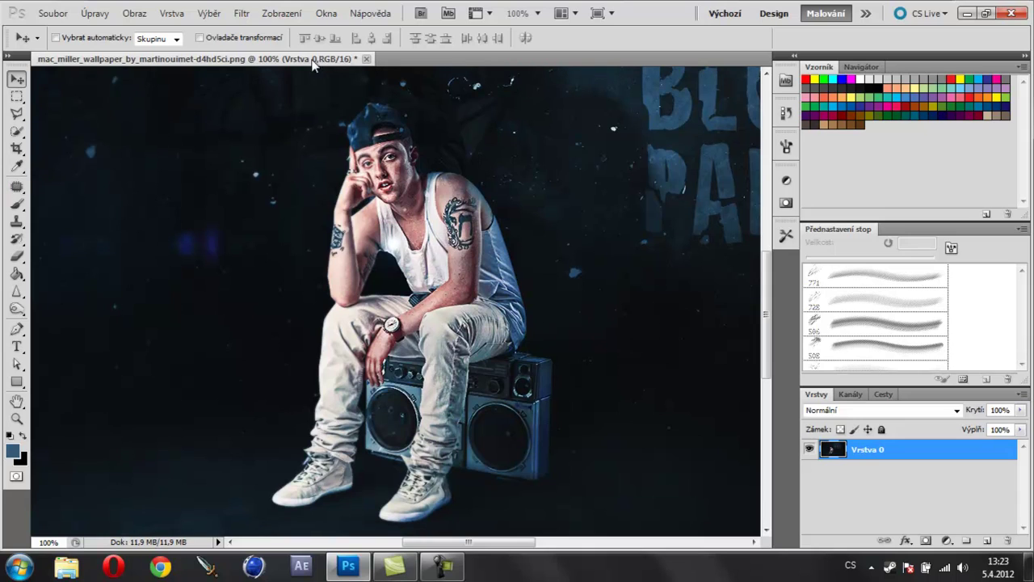
click(18, 132)
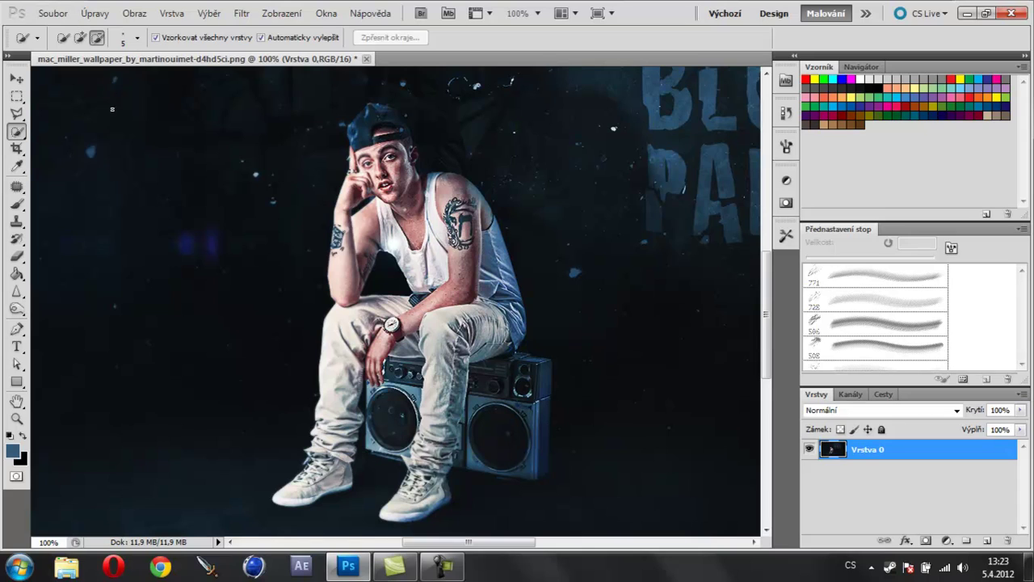
Step: Set Quick Selection to Add mode with a 35 px brush
click(80, 38)
right_click(18, 131)
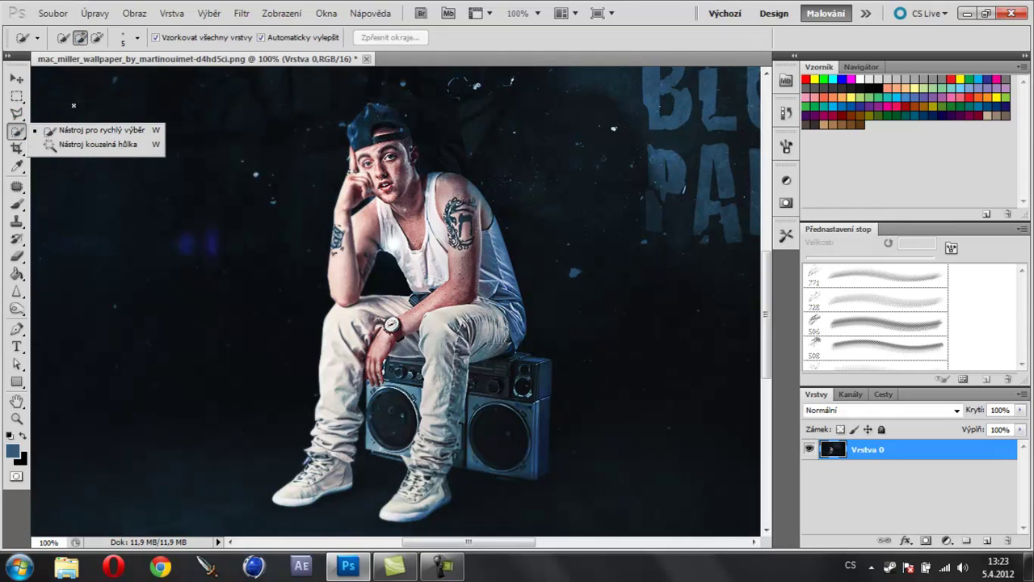
click(78, 38)
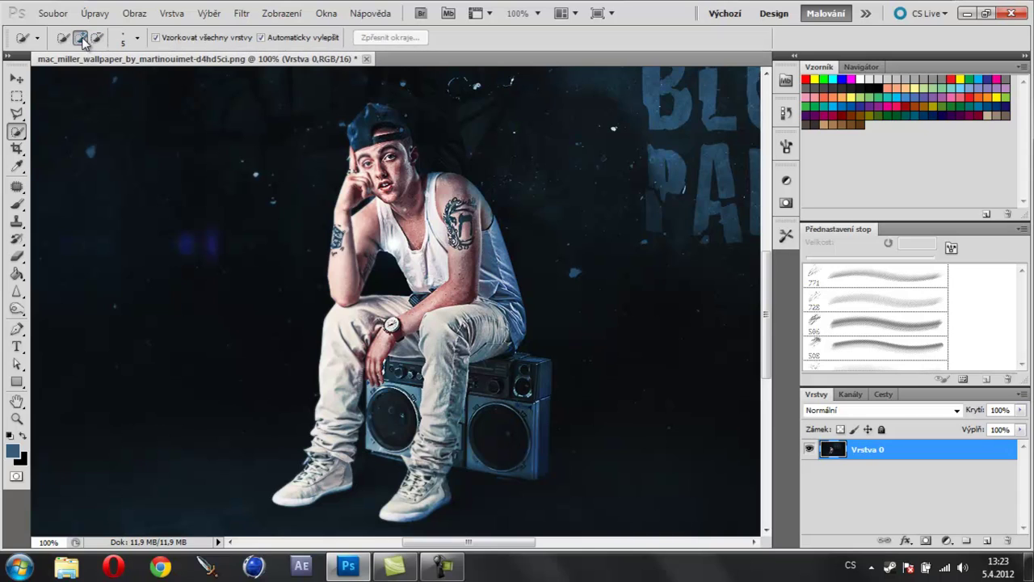
click(138, 37)
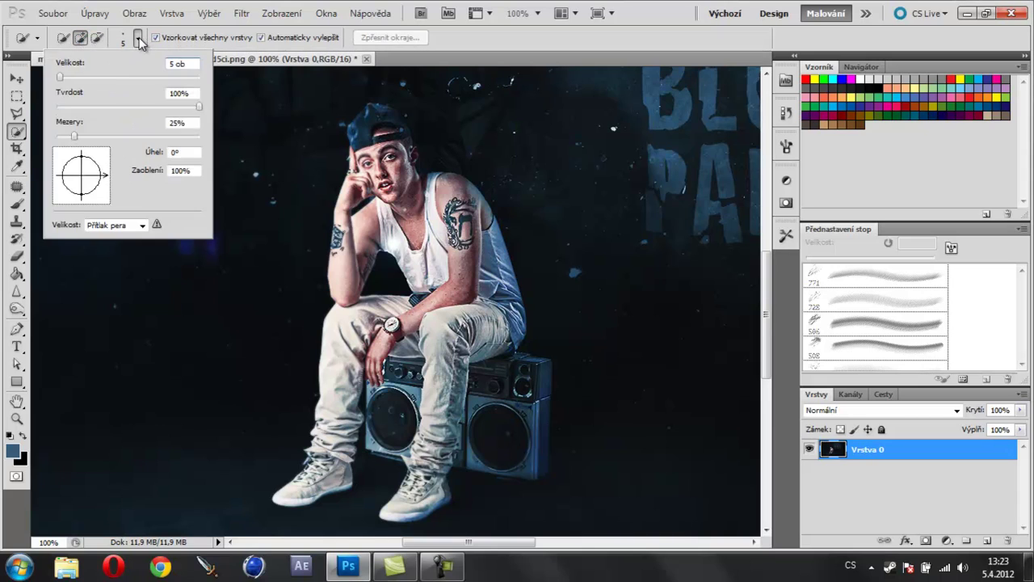
drag(61, 76, 81, 77)
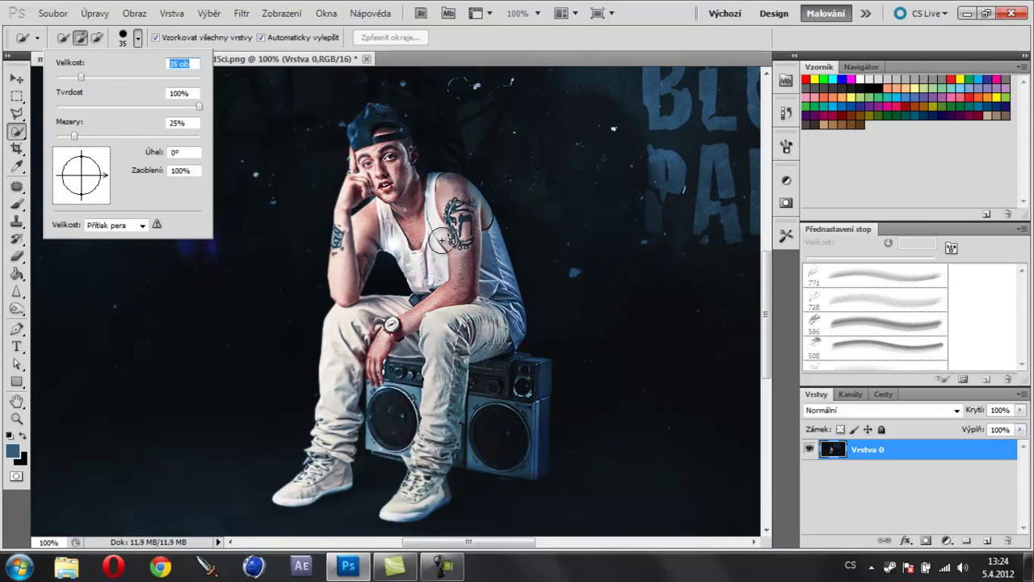
Step: Paint a selection over the man from cap to shoes, including face and arm
click(382, 139)
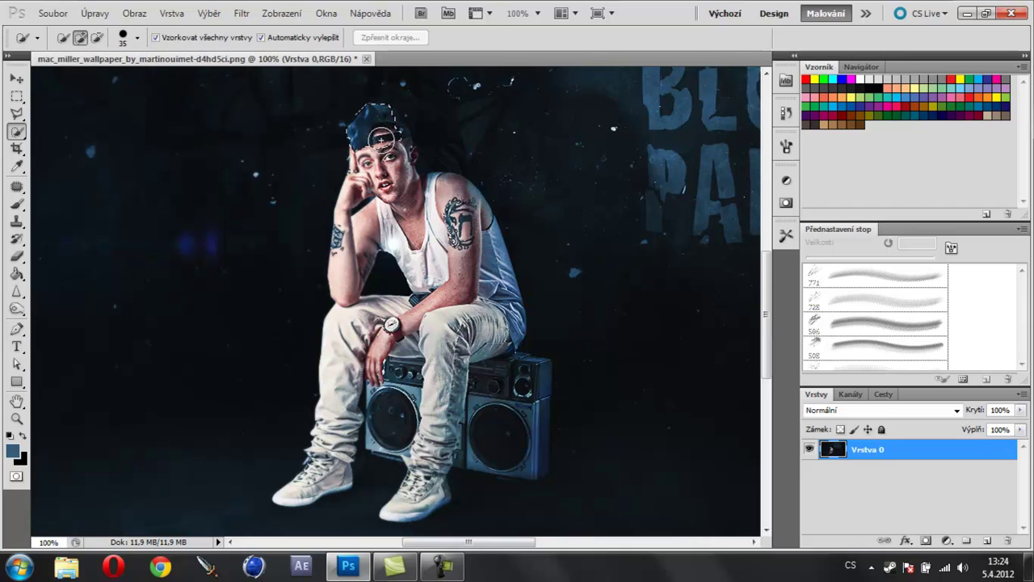
mouse_move(372, 121)
mouse_down()
mouse_move(388, 161)
mouse_move(491, 302)
mouse_move(429, 477)
mouse_move(437, 495)
mouse_up()
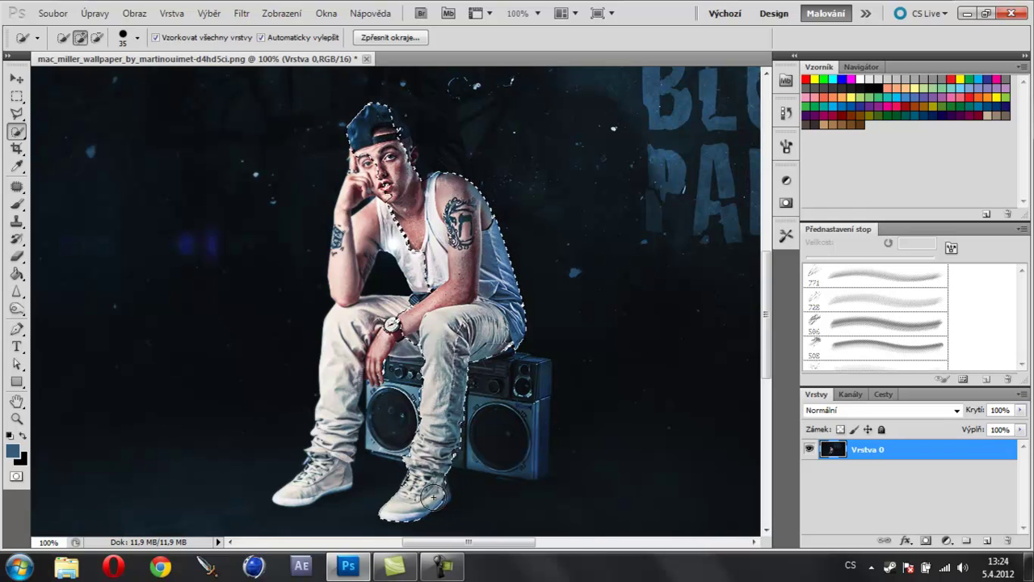
mouse_move(274, 508)
mouse_down()
mouse_move(324, 464)
mouse_move(392, 324)
mouse_up()
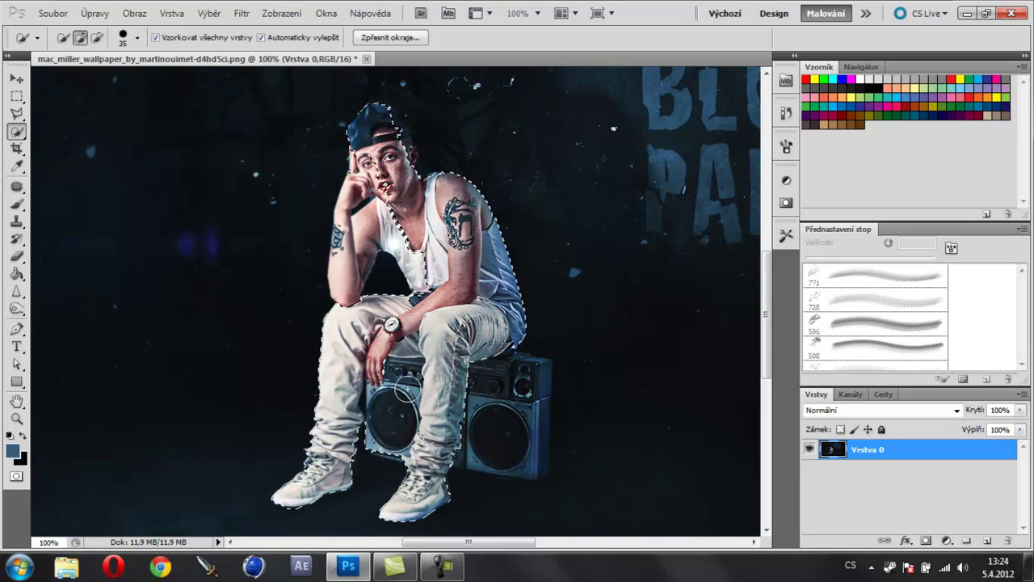
drag(400, 292, 366, 239)
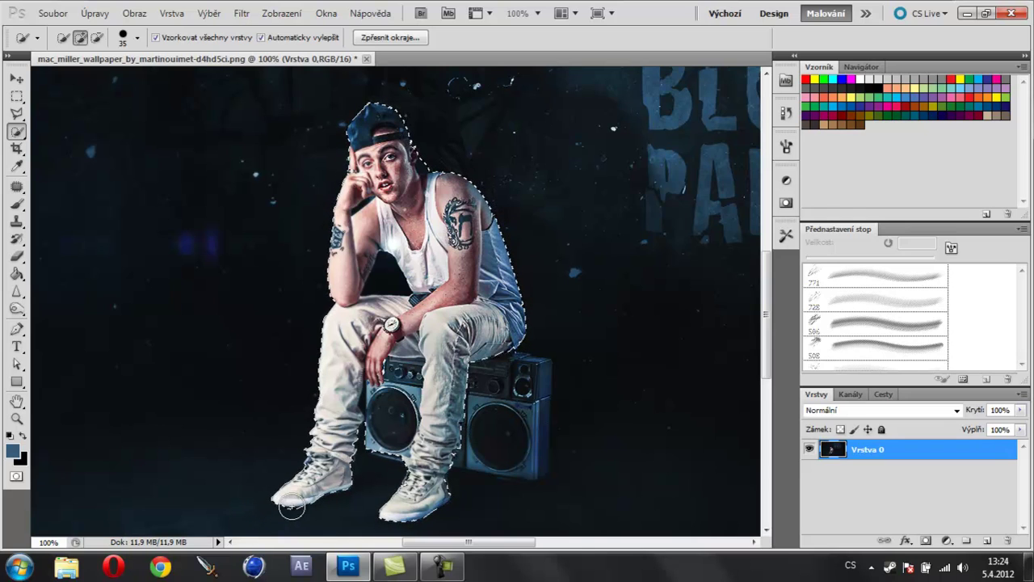
Step: Switch Quick Selection to Subtract mode with a smaller brush
click(98, 39)
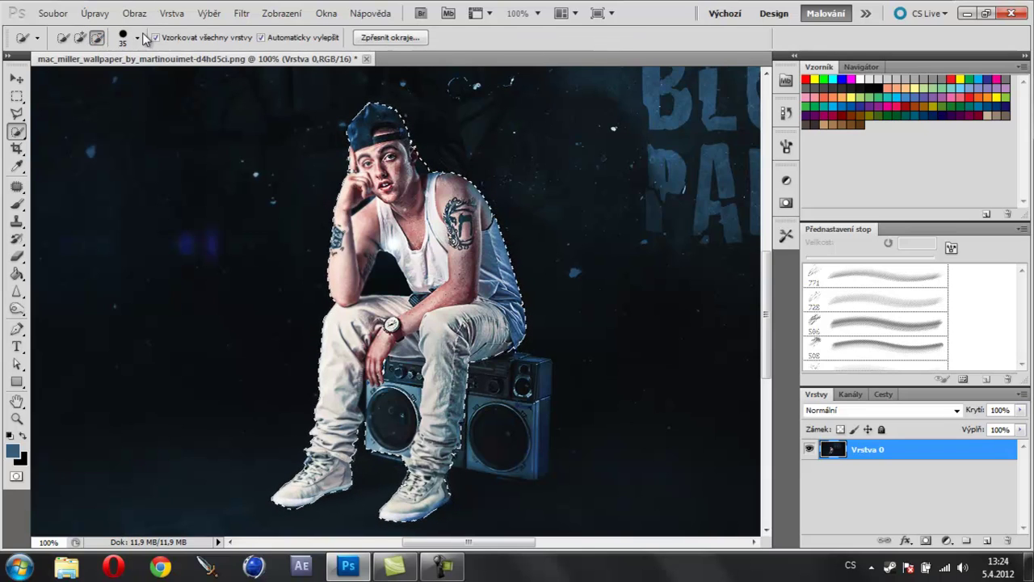
click(137, 37)
drag(76, 79, 68, 79)
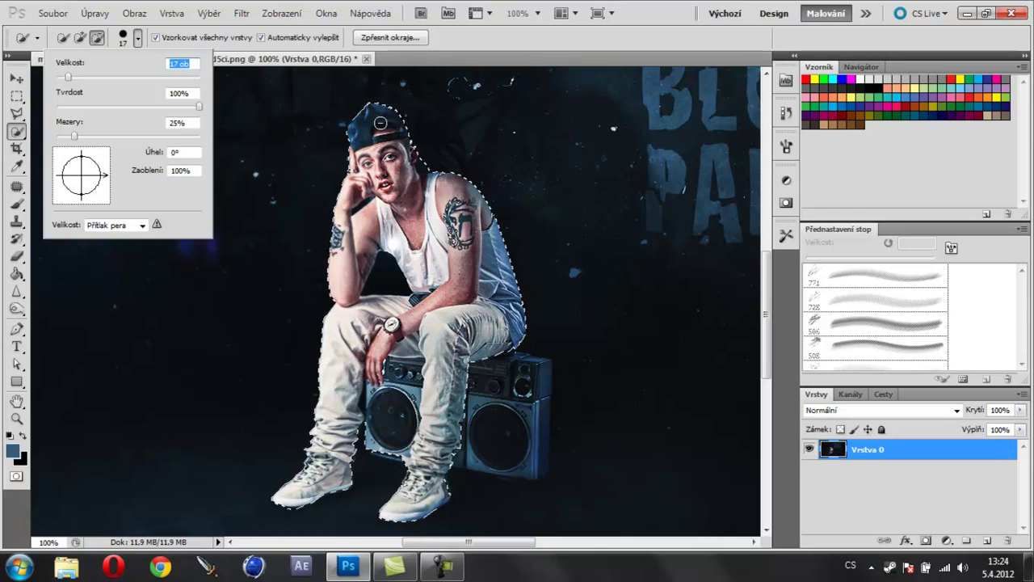
click(426, 164)
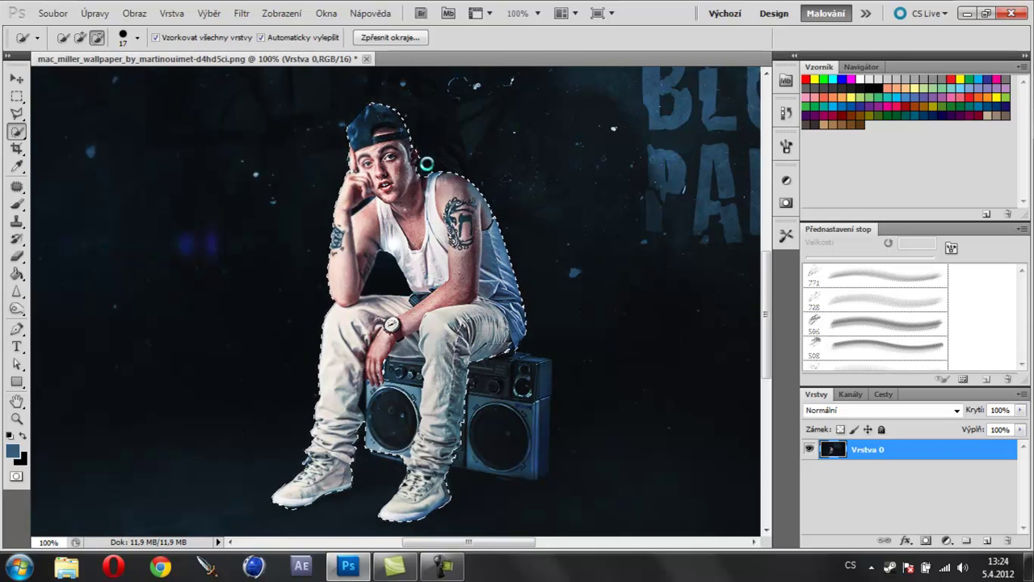
Step: Remove the arm-torso gap and boombox edge, return to Add mode, zoom to 50%
alt+click(383, 275)
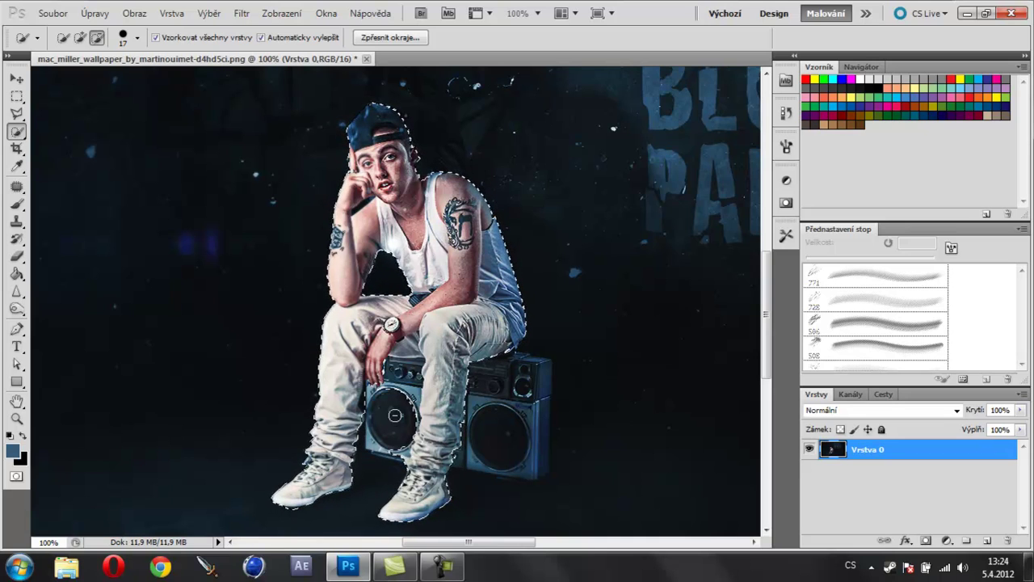
mouse_move(379, 453)
mouse_down()
mouse_move(397, 393)
mouse_move(399, 453)
mouse_up()
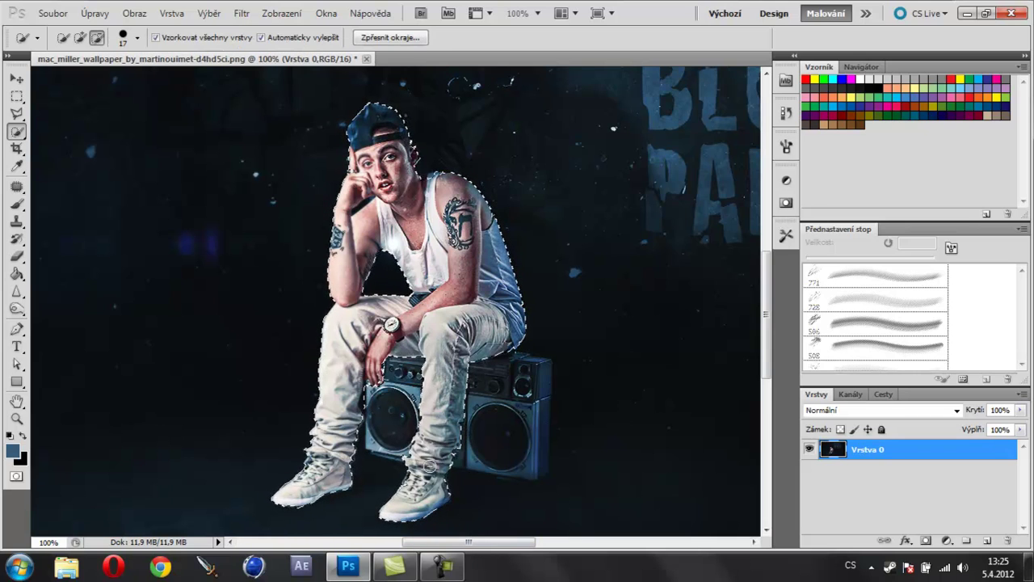
click(80, 37)
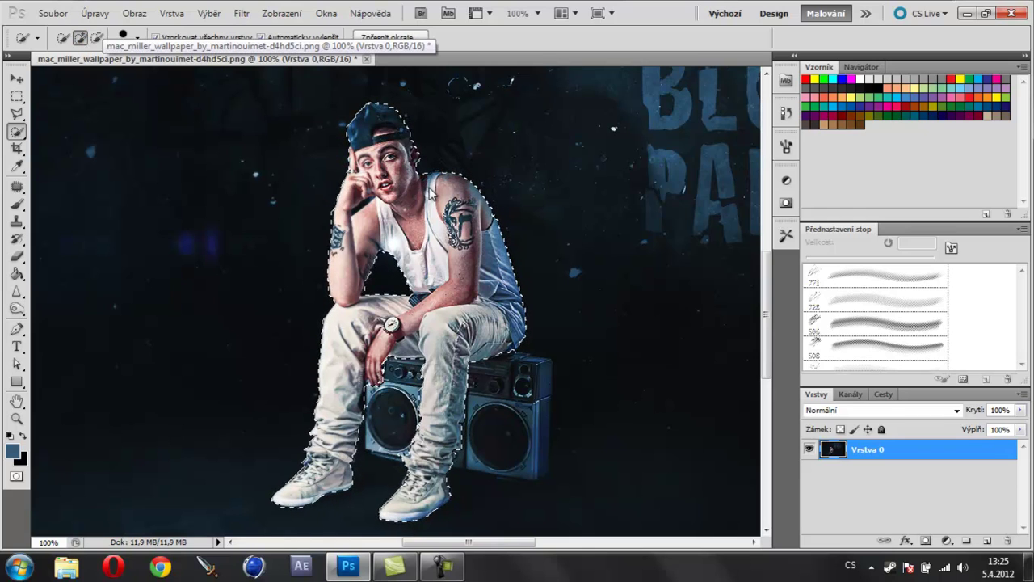
click(525, 13)
click(534, 46)
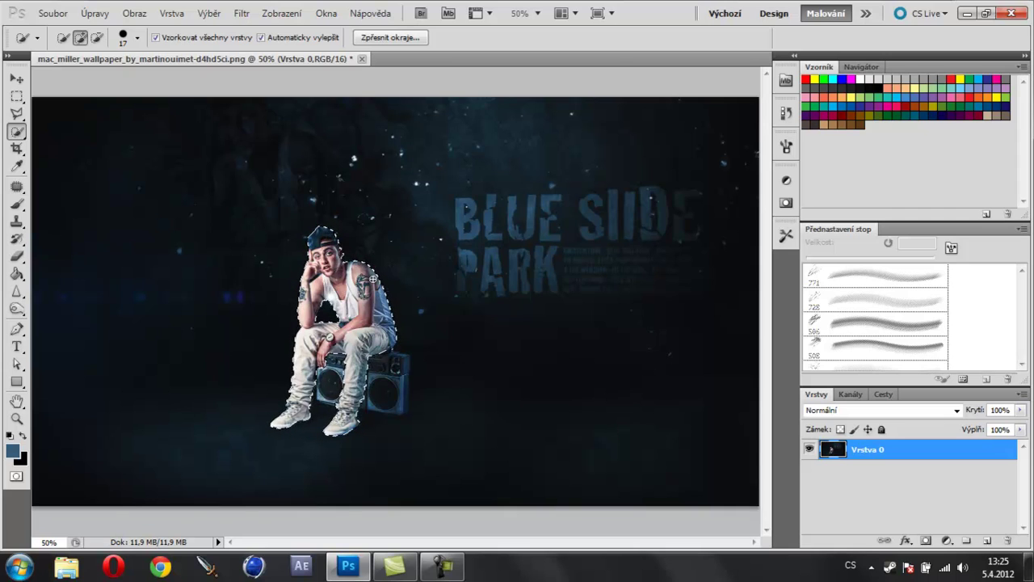
Step: Copy the selected man to new layer Vrstva 1 and check the cutout by toggling Vrstva 0
right_click(358, 302)
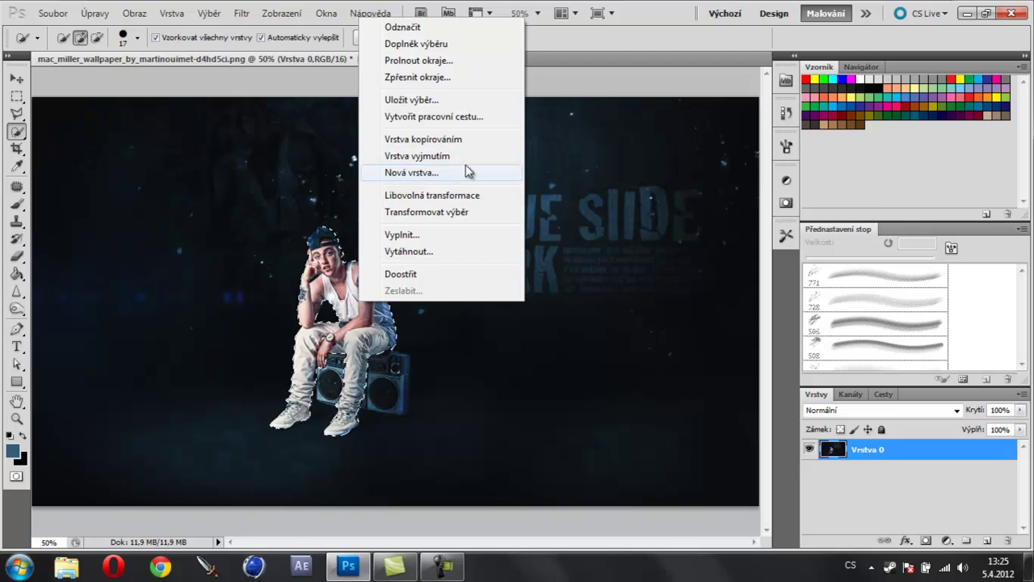
key(ctrl+d)
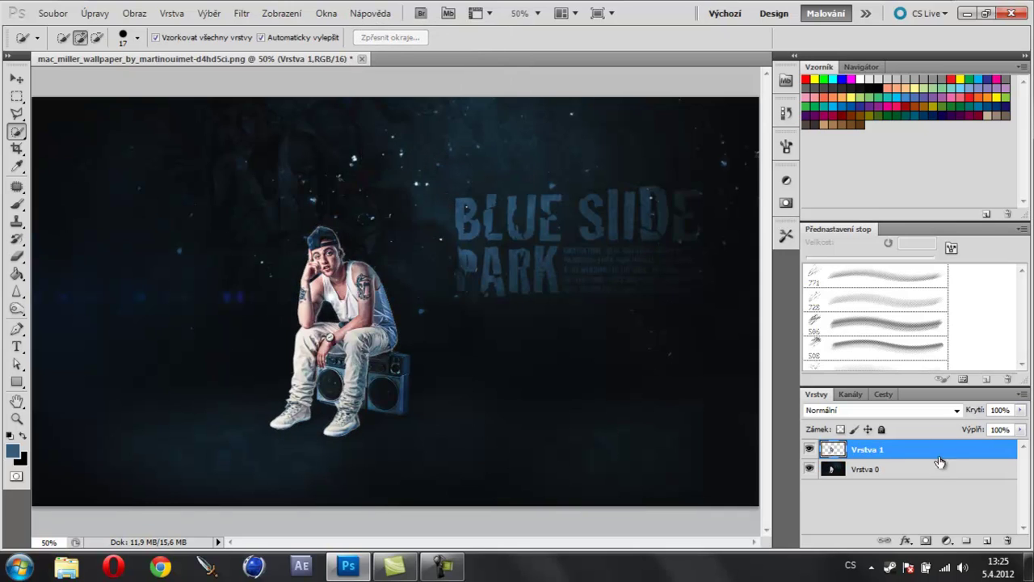
click(810, 470)
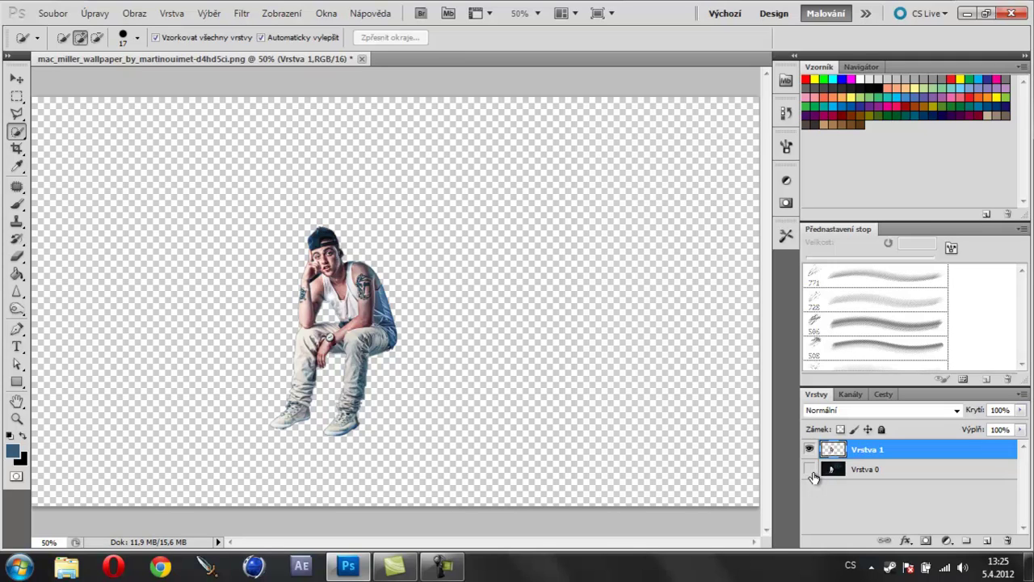
click(811, 470)
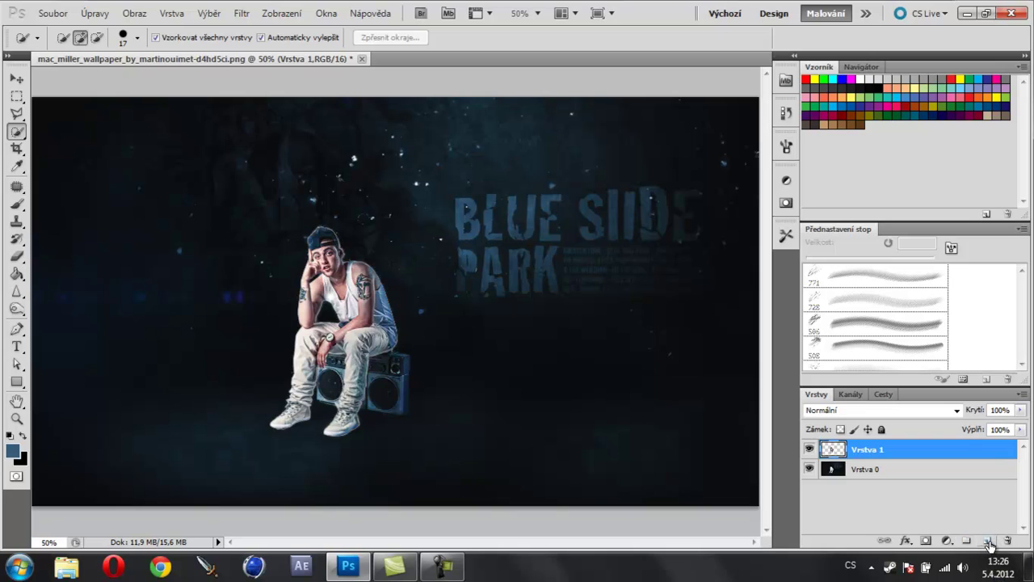
Step: Add empty layer Vrstva 2 and set the foreground colour to light grey cfcfcf
click(987, 541)
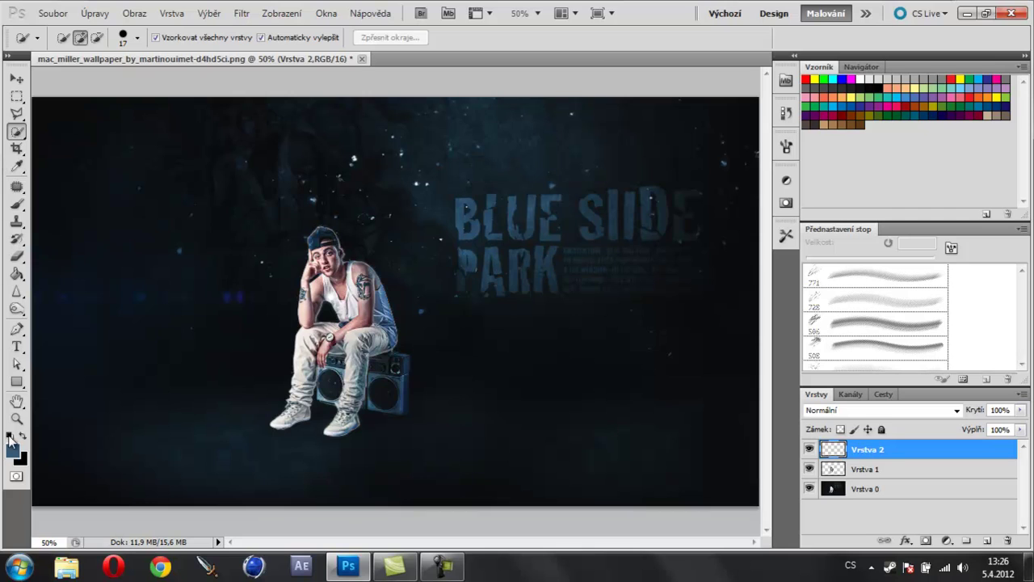
click(13, 450)
drag(413, 196, 321, 134)
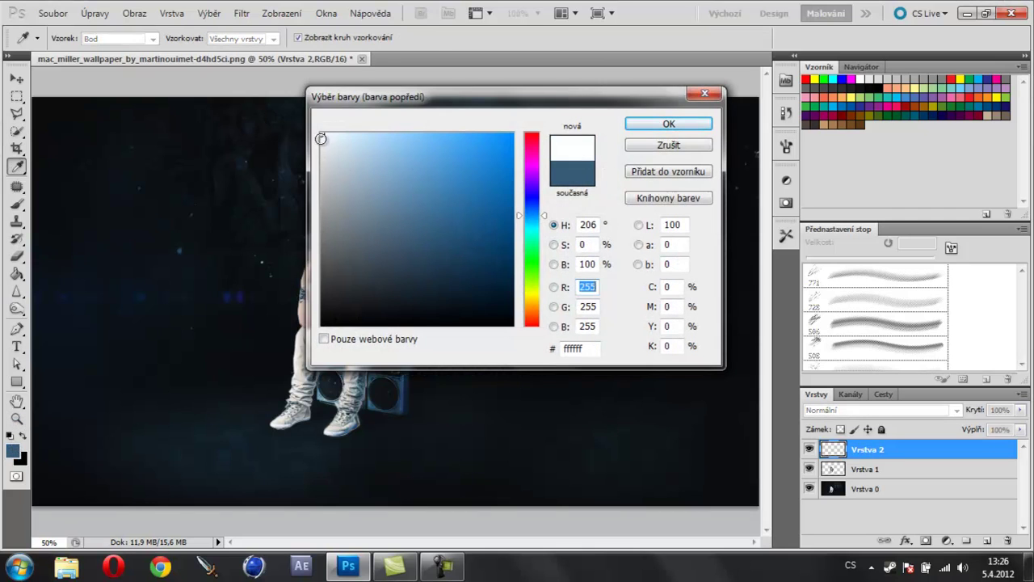
drag(321, 139, 322, 169)
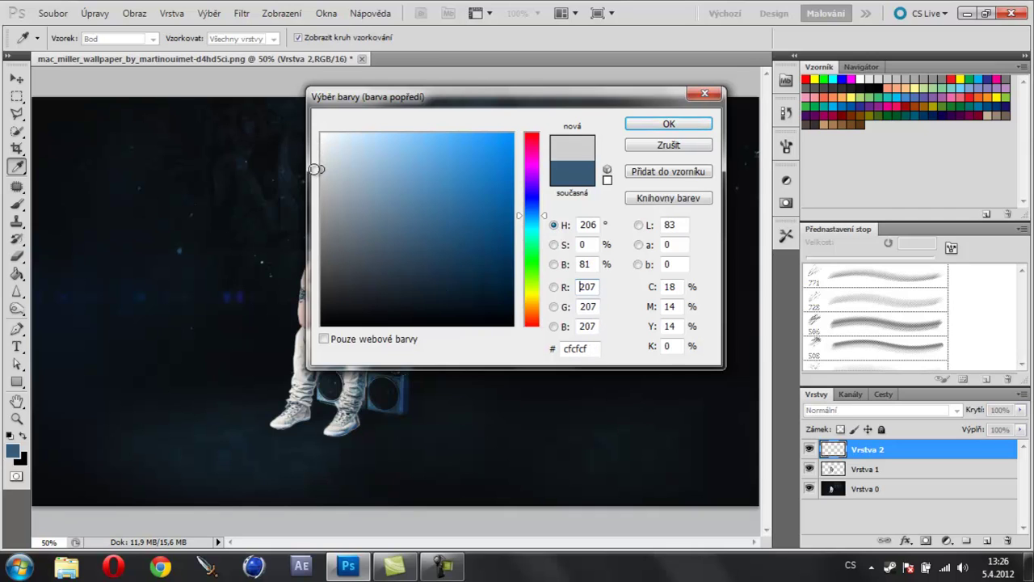
click(669, 123)
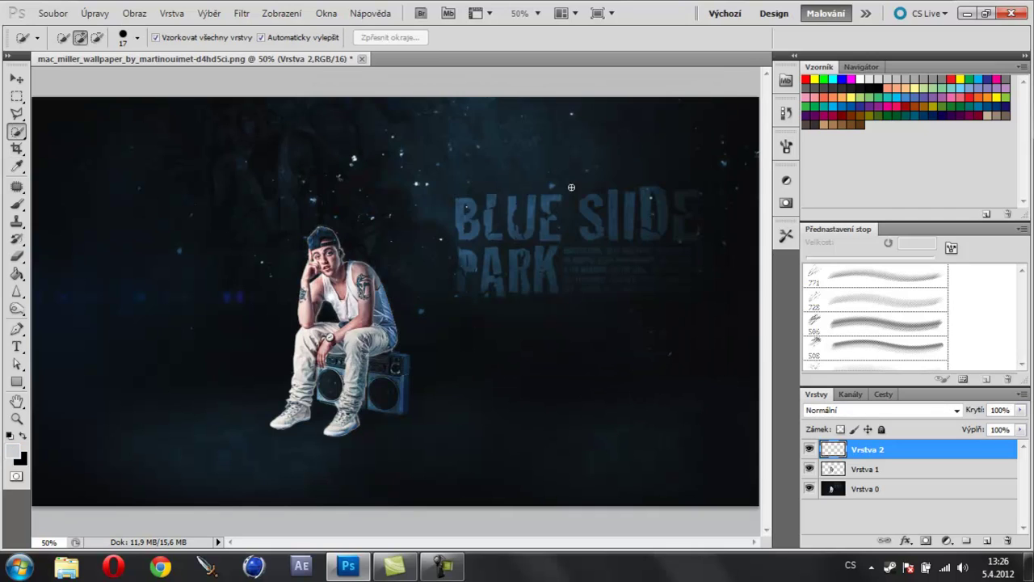
Step: Paint-bucket fill Vrstva 2 with light grey at 7% Fill, then reselect Vrstva 1
click(17, 274)
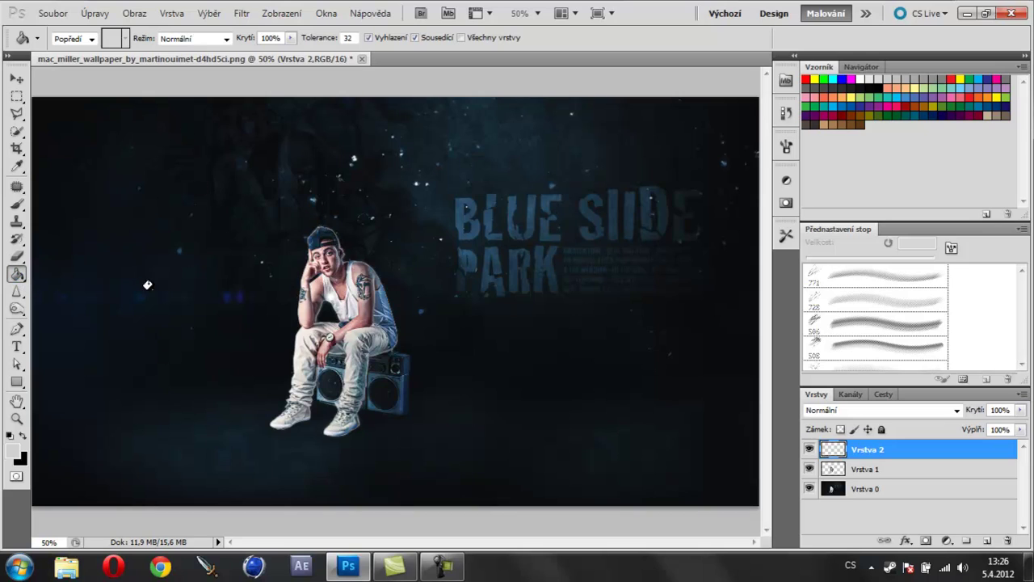
click(206, 148)
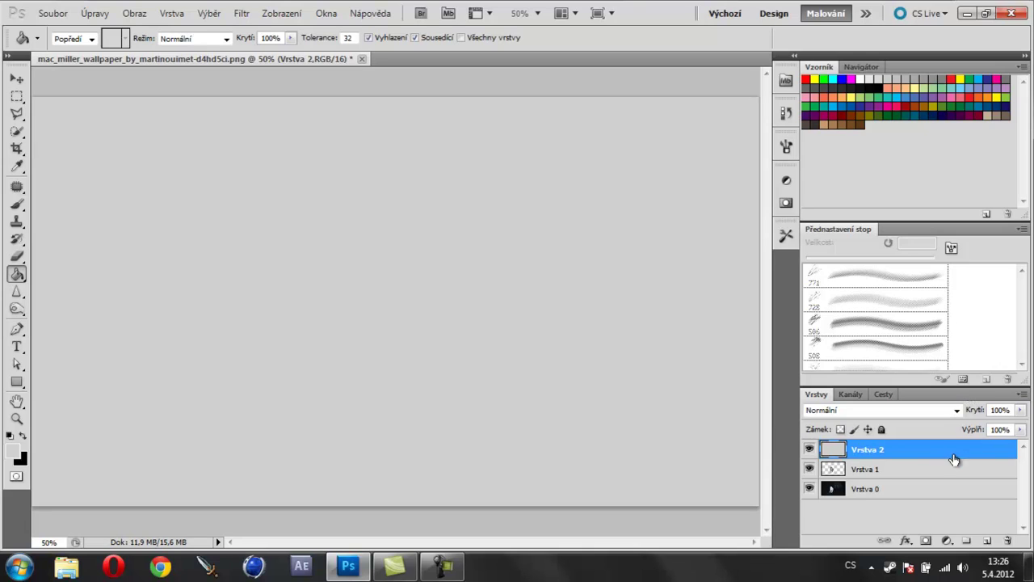
click(1021, 431)
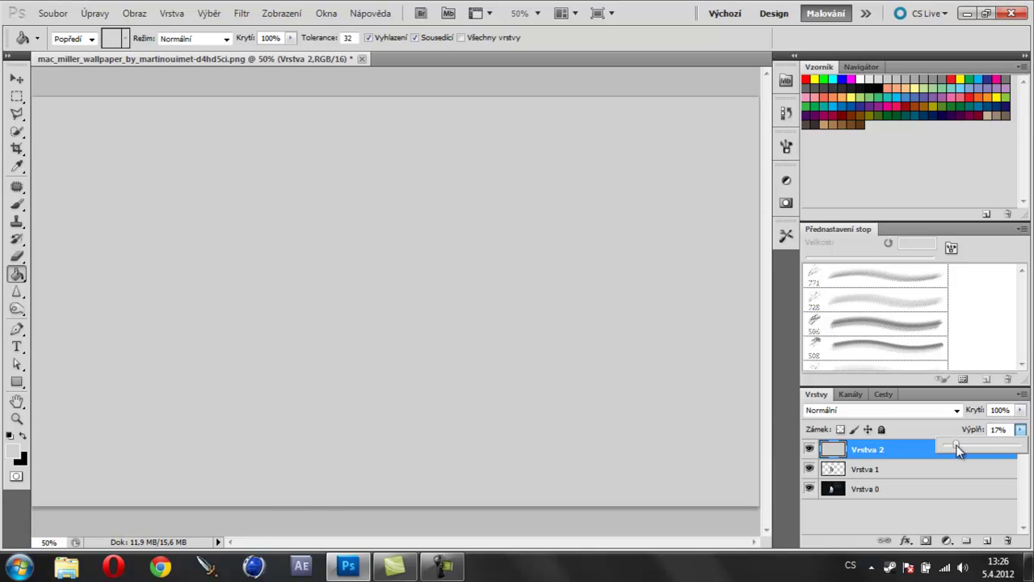
drag(954, 446, 950, 444)
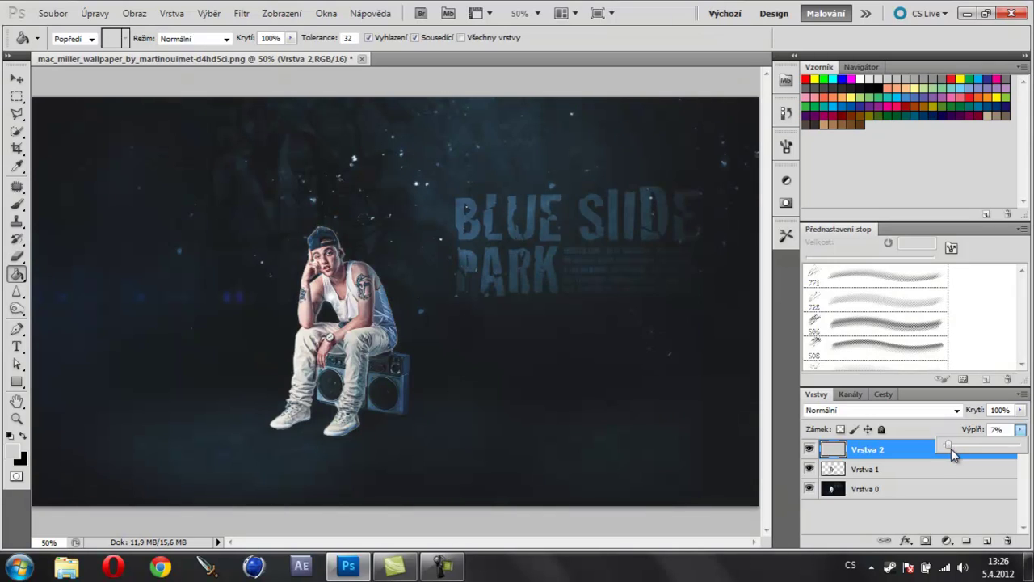
click(17, 78)
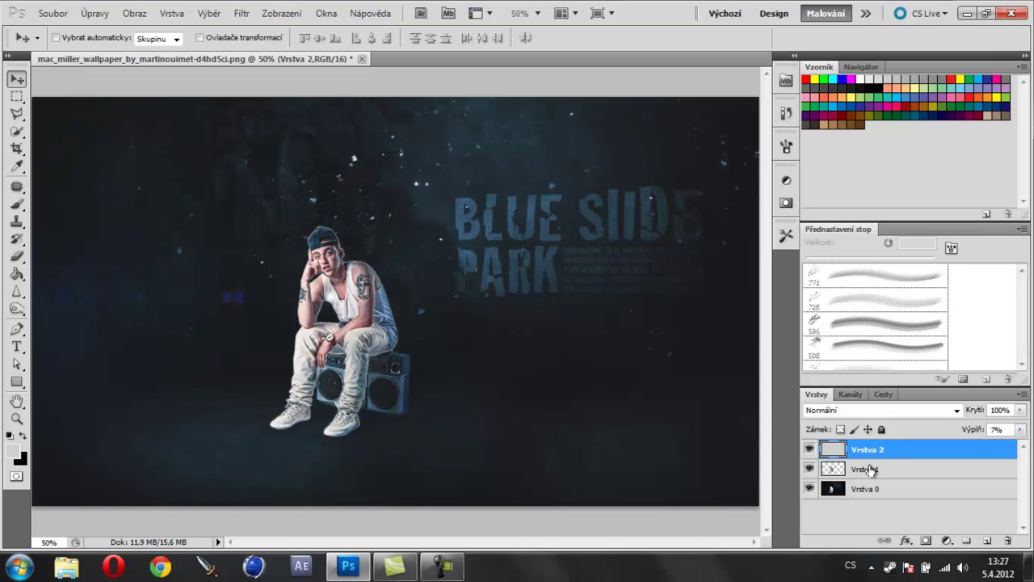
click(870, 472)
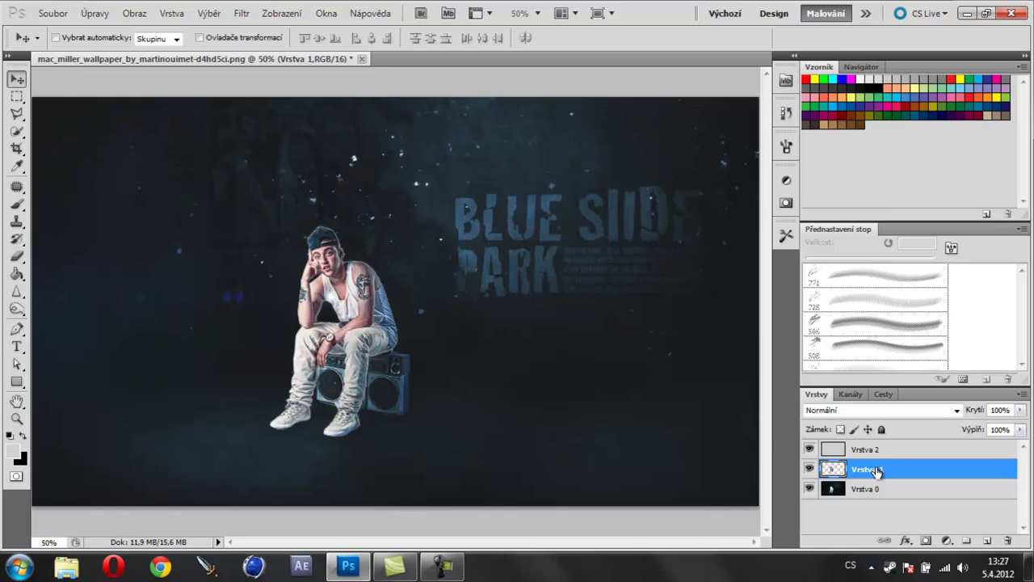
Step: Drag Vrstva 1 above the grey Vrstva 2 in the Layers panel
drag(876, 473, 881, 449)
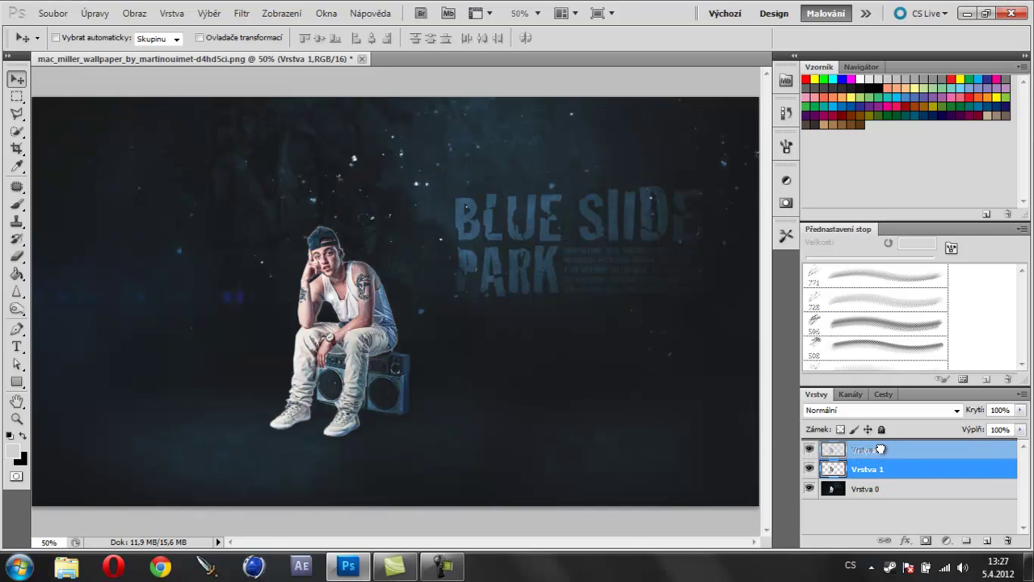
drag(880, 450, 882, 451)
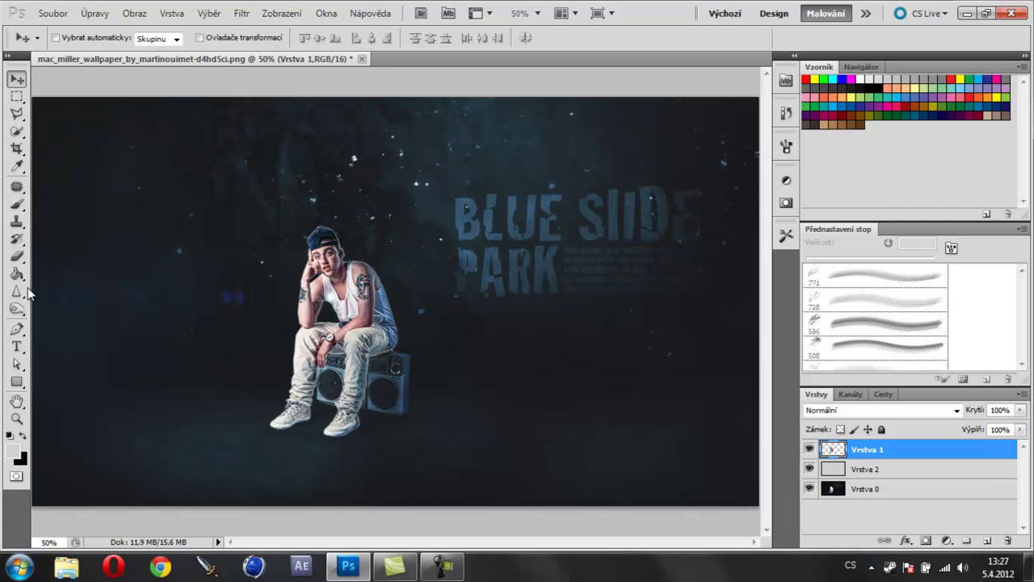
Step: Type 'Mac Miller' in a text box across the upper left
click(16, 347)
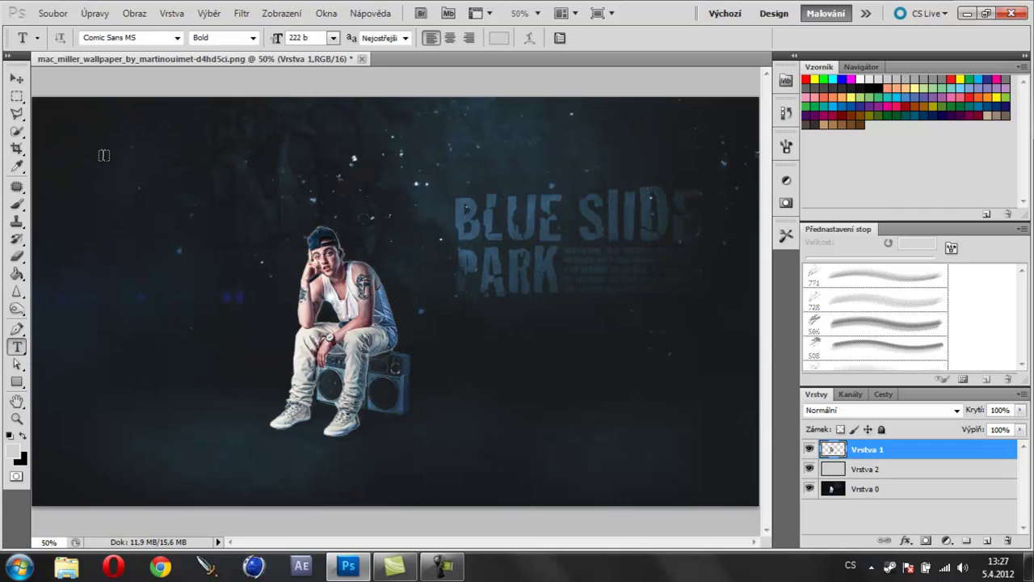
drag(85, 147, 627, 301)
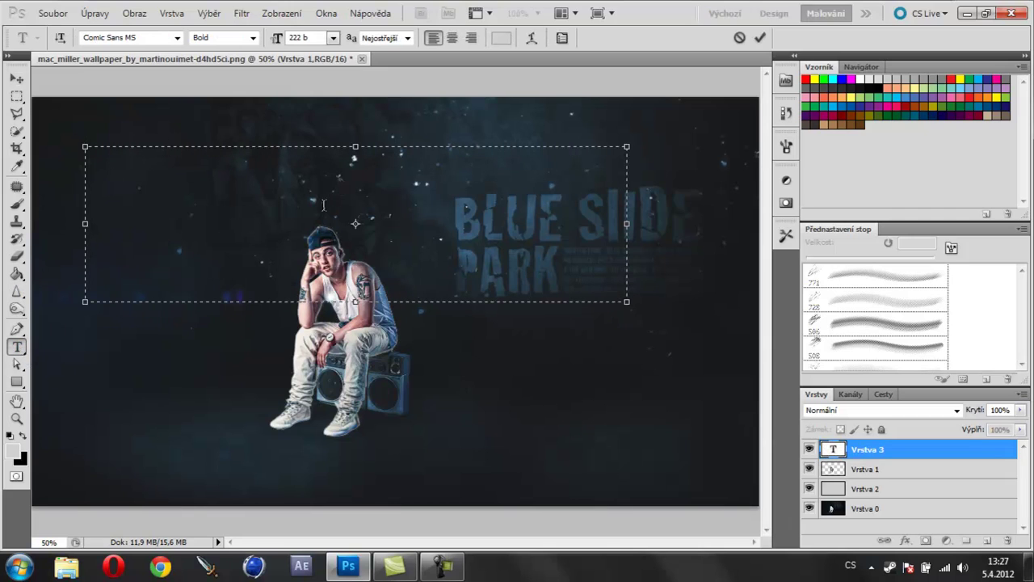
text(Mac M)
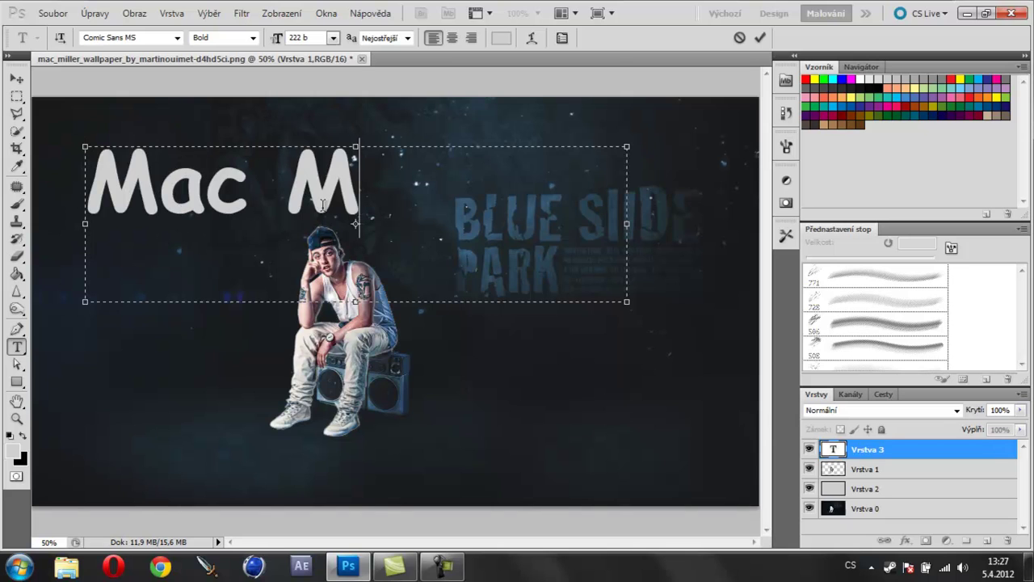
text(iller)
Step: Set the title font to Komika Axis and move it toward the top-left
drag(566, 176, 2, 177)
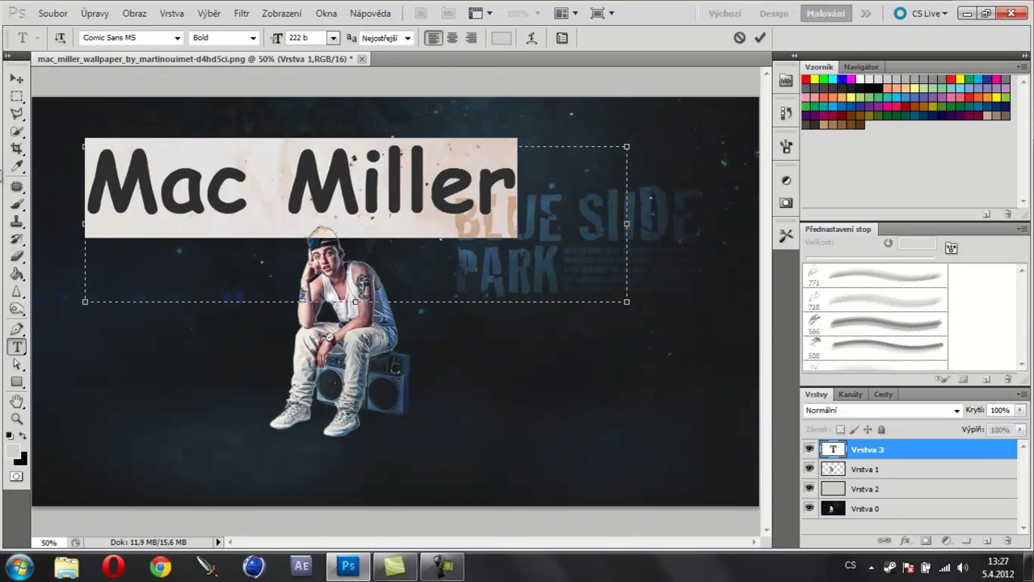
click(178, 38)
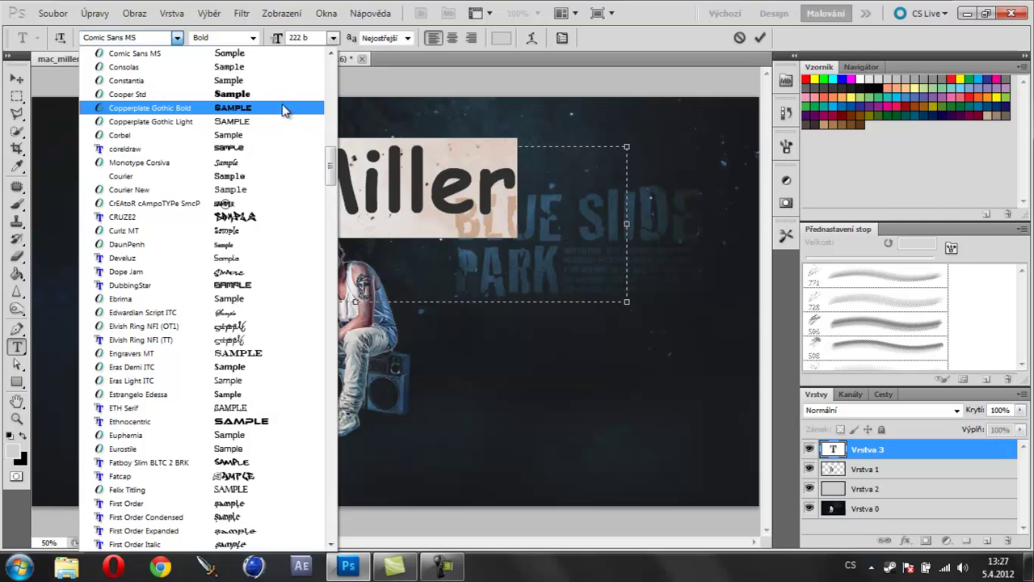
mouse_move(329, 168)
mouse_down()
mouse_move(313, 419)
mouse_move(318, 369)
mouse_up()
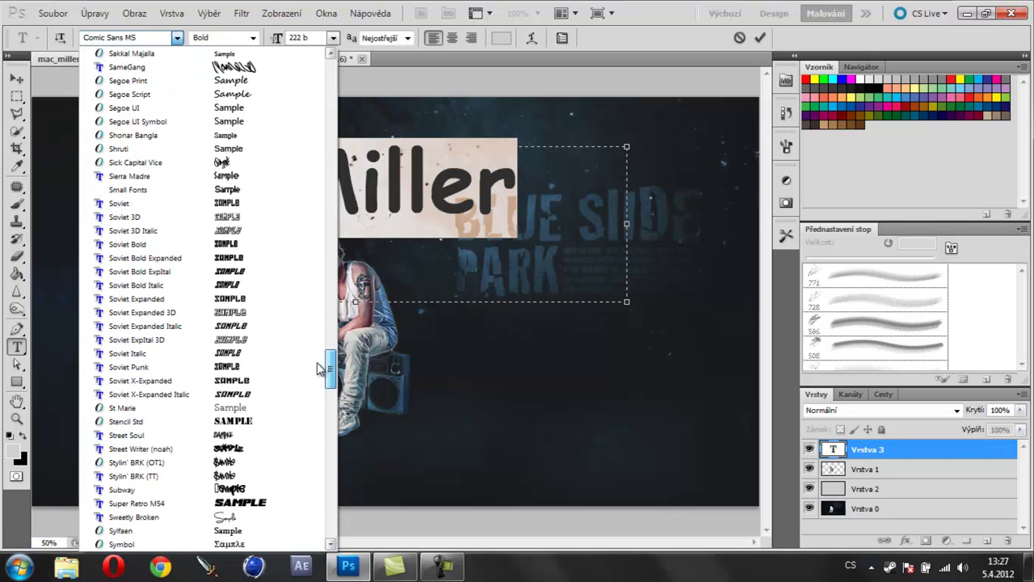
drag(320, 369, 328, 262)
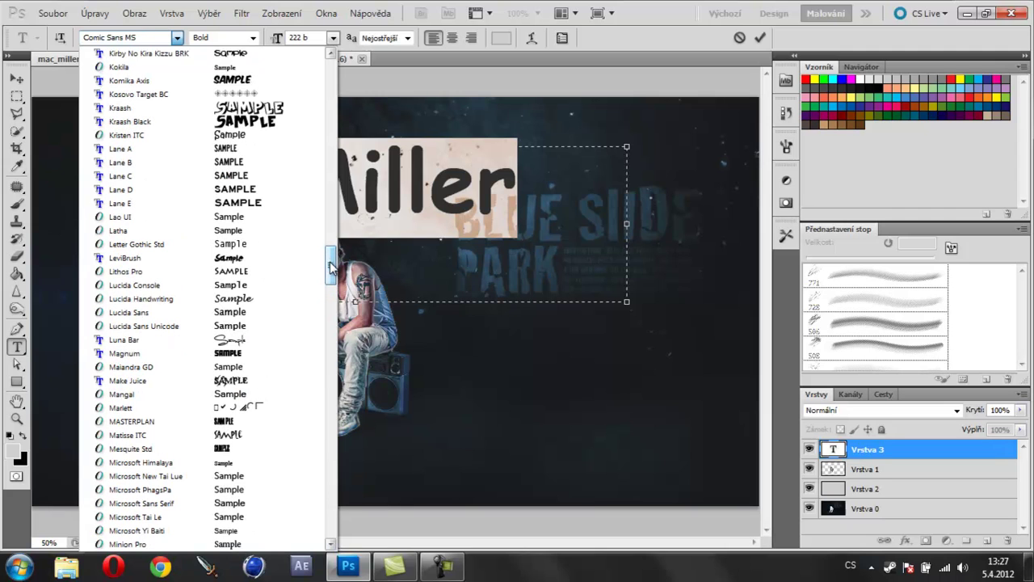
scroll(285, 160, up, 1)
click(257, 108)
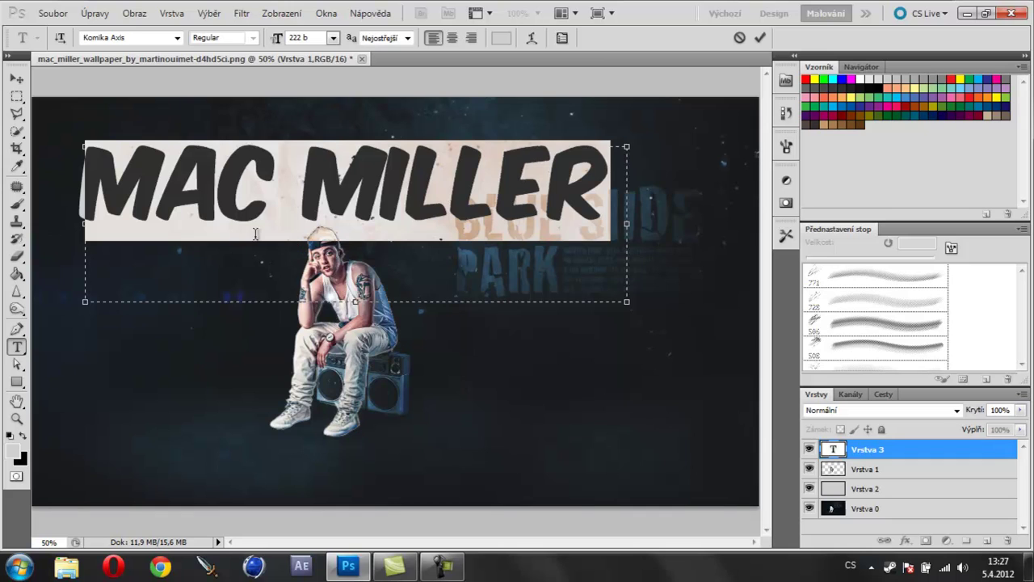
click(16, 79)
drag(289, 187, 258, 162)
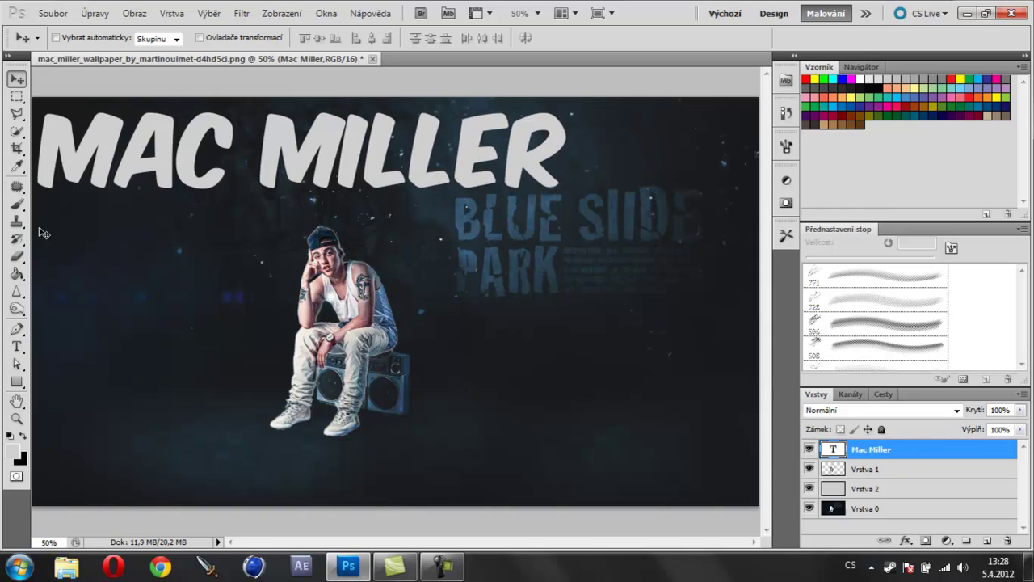
Step: At 100% zoom, recolour the MAC MILLER title with the blue sampled from the BLUE lettering
click(17, 167)
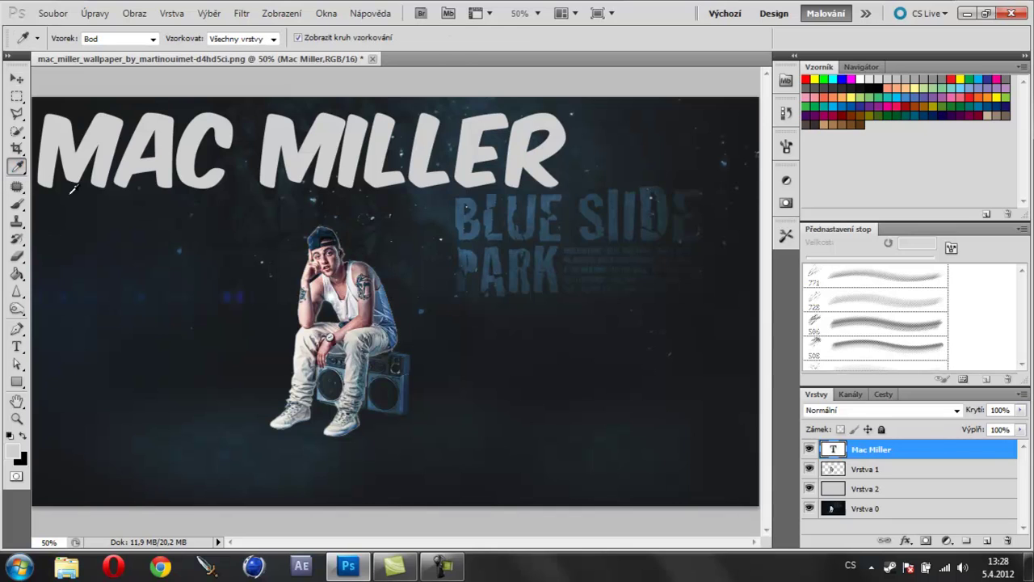
click(537, 14)
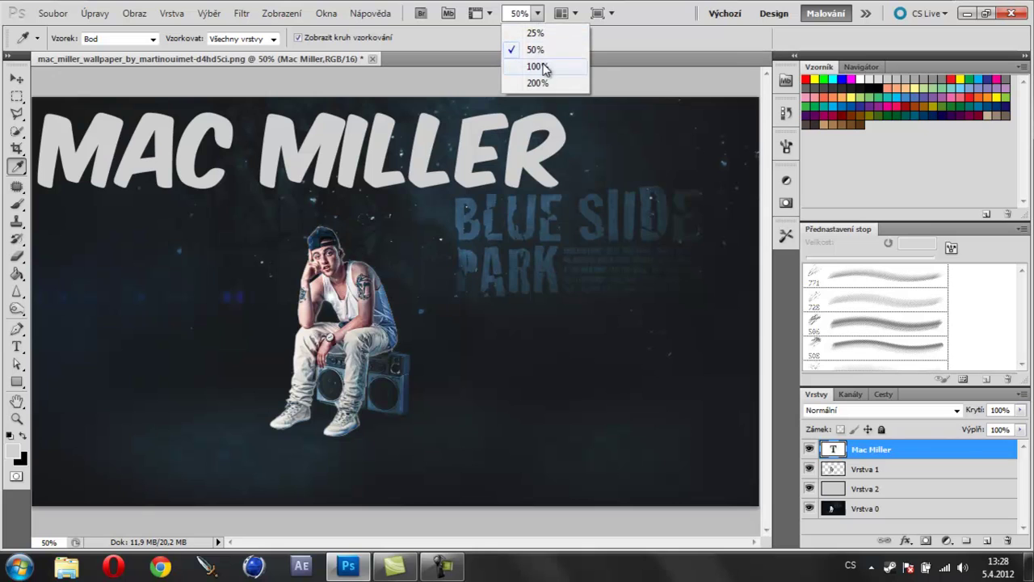
click(544, 70)
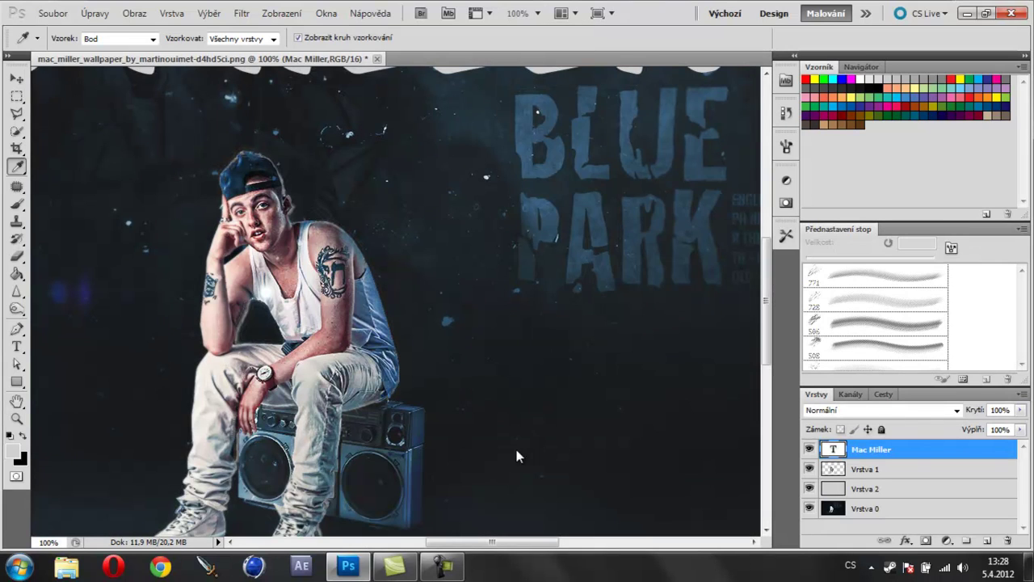
drag(494, 541, 522, 539)
scroll(445, 239, up, 2)
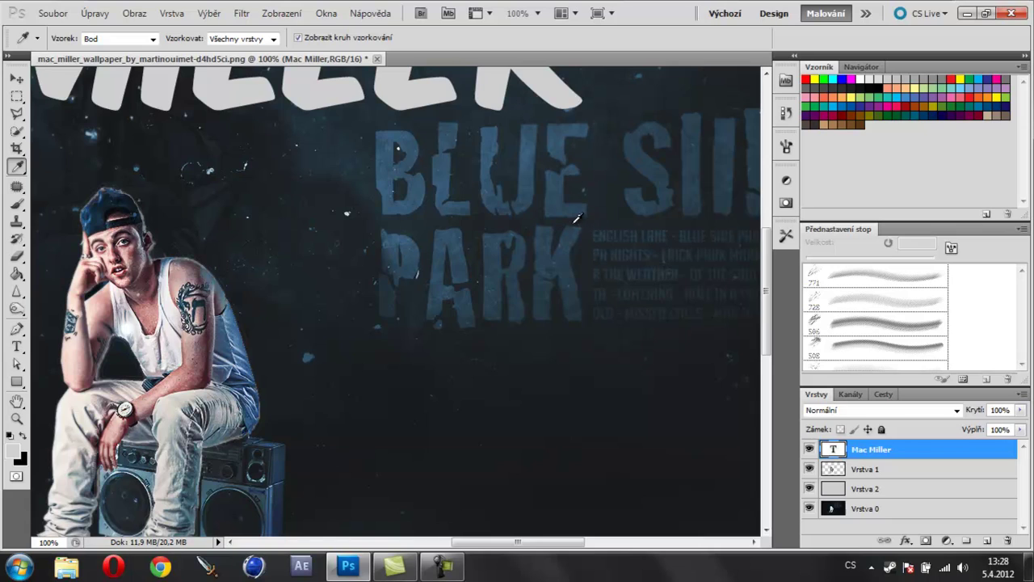
click(396, 131)
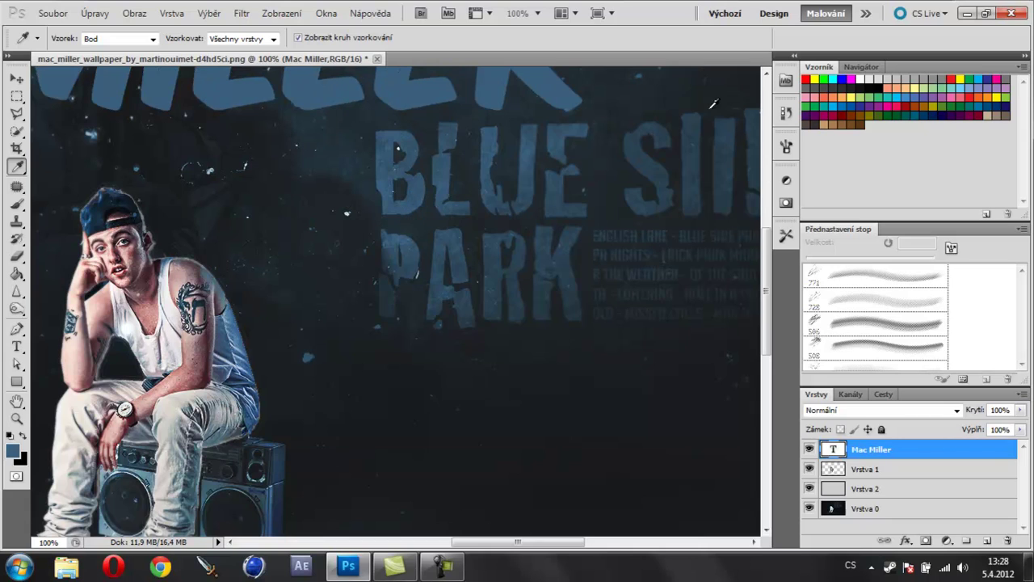
drag(773, 336, 774, 280)
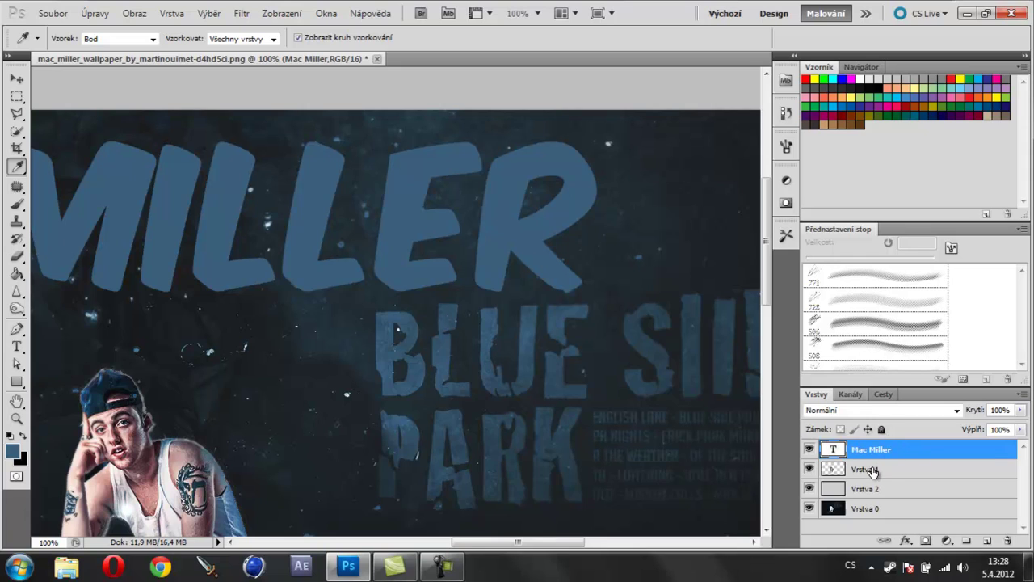
Step: Back at 50% zoom, set the Mac Miller layer fill to 80% and nudge the title up-right
click(874, 471)
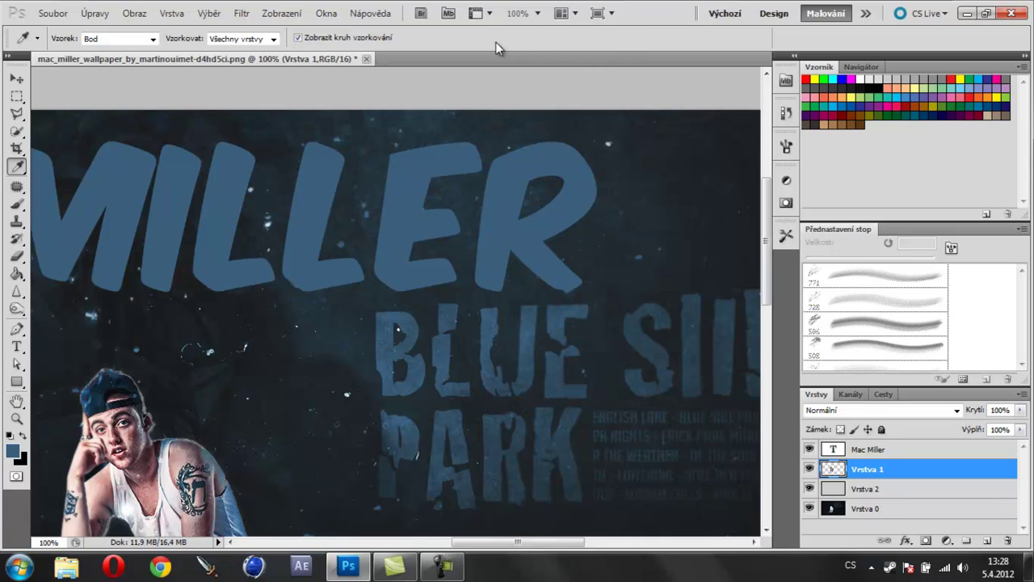
click(537, 13)
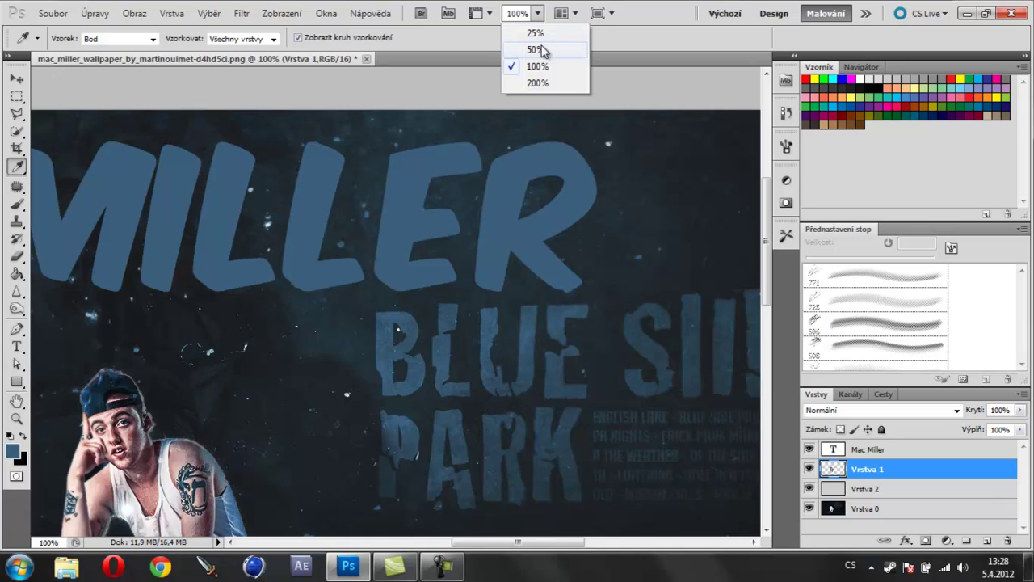
click(537, 50)
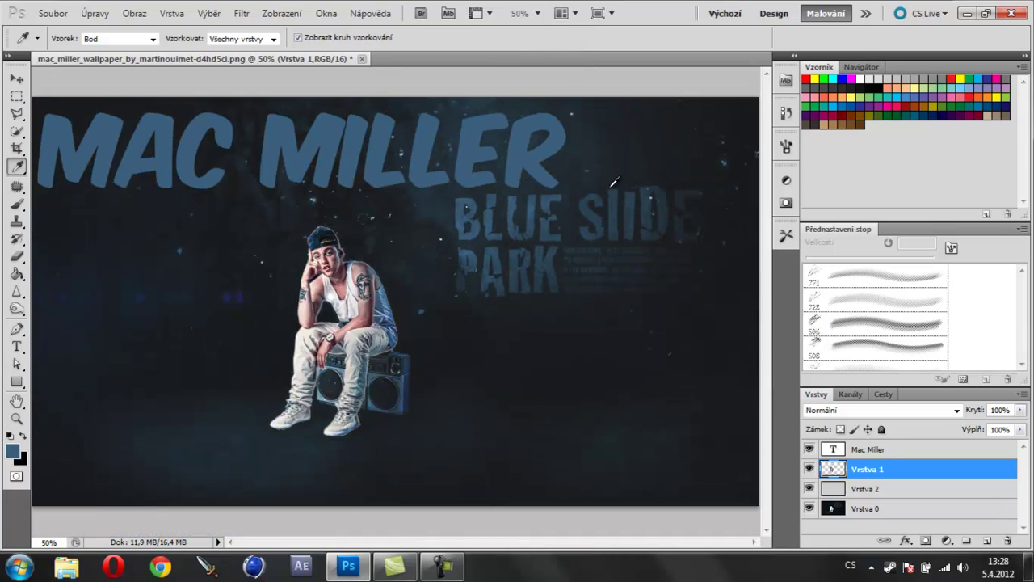
click(866, 453)
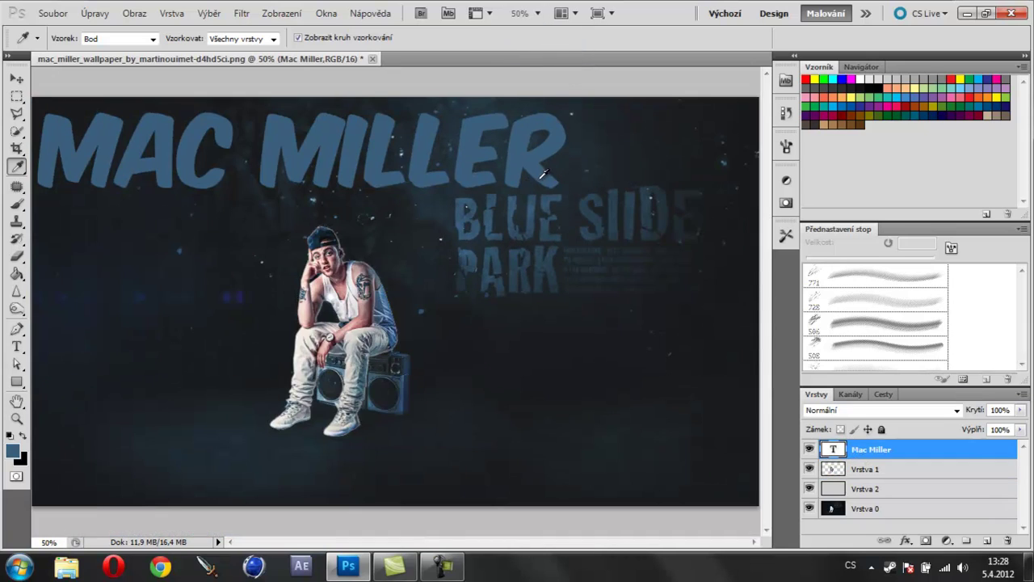
click(1019, 429)
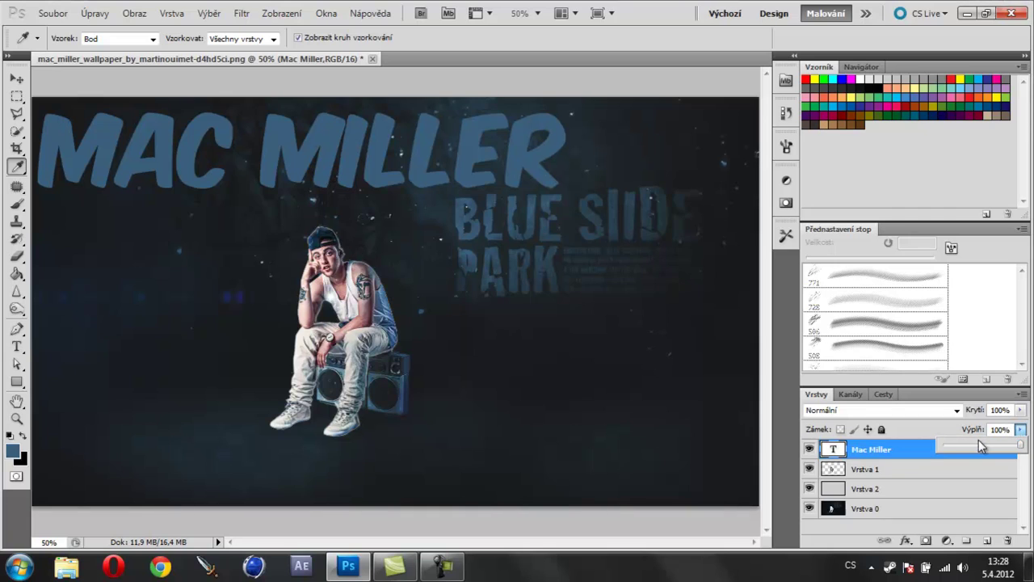
drag(1007, 450, 1009, 450)
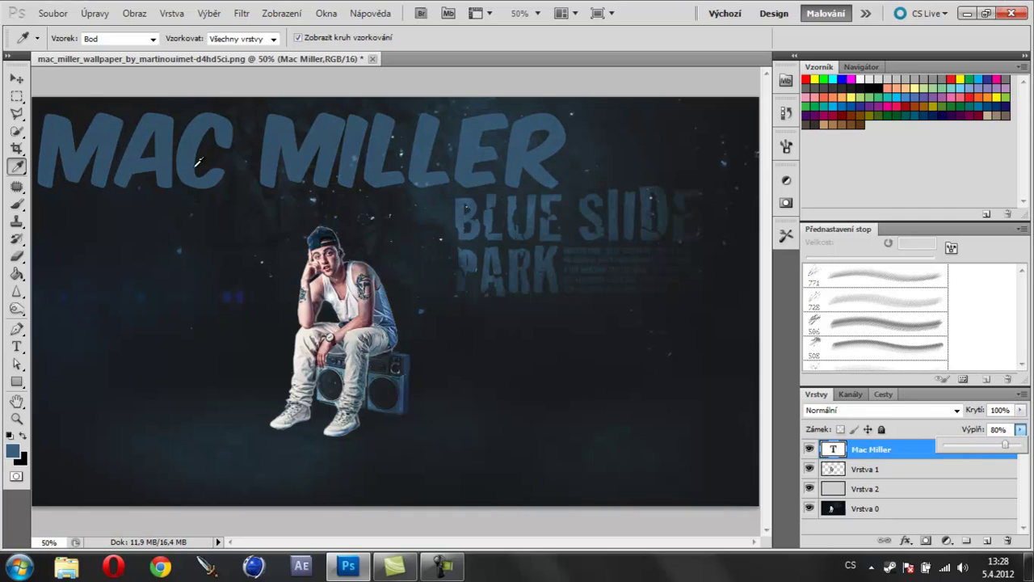
click(14, 76)
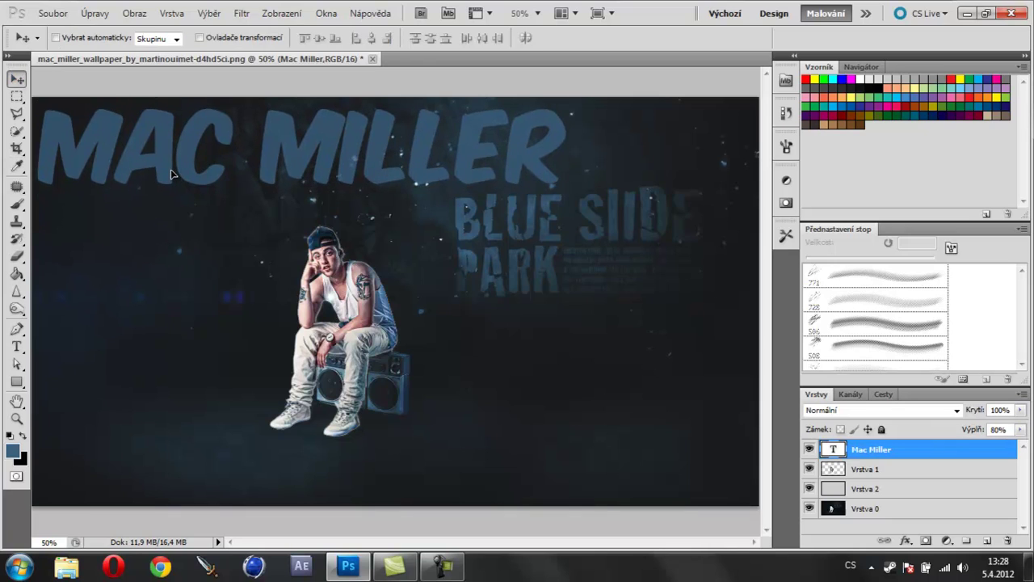
drag(171, 174, 173, 171)
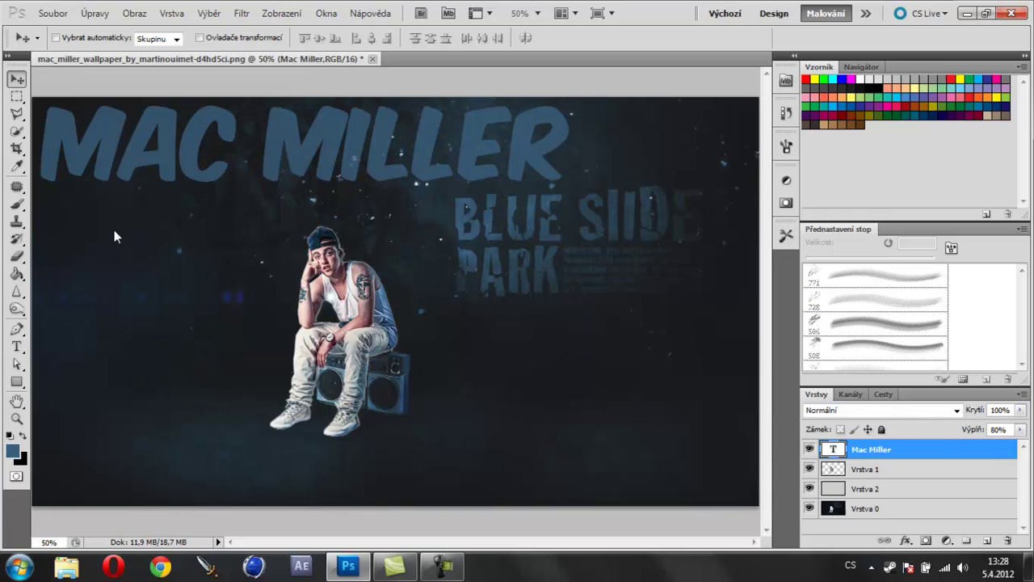
Step: Add a text box across the man's left side reading 'Hip-H', enlarged to fit
click(16, 346)
drag(154, 263, 410, 379)
text(Hip)
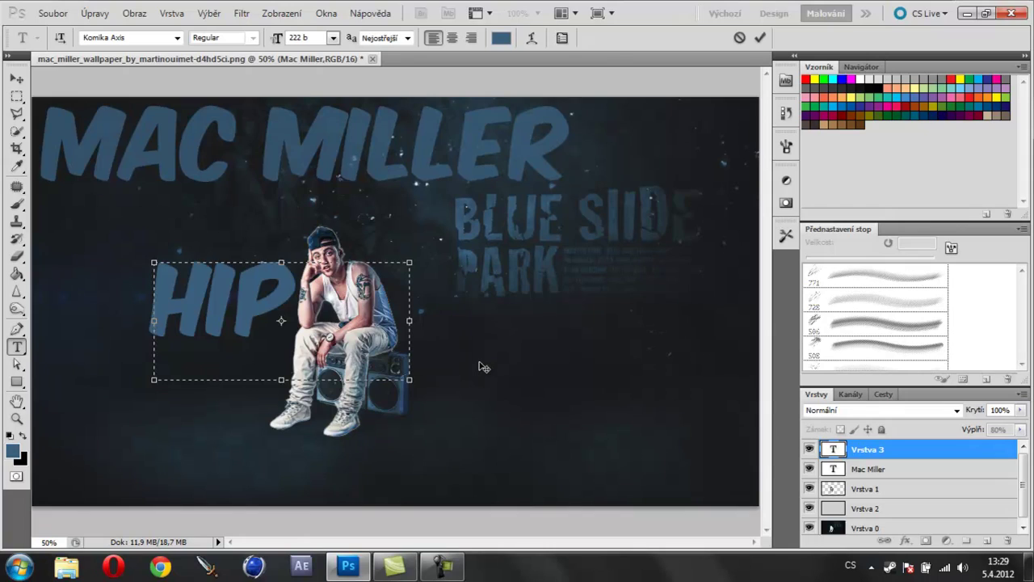
text(-H)
key(BackSpace)
text(-)
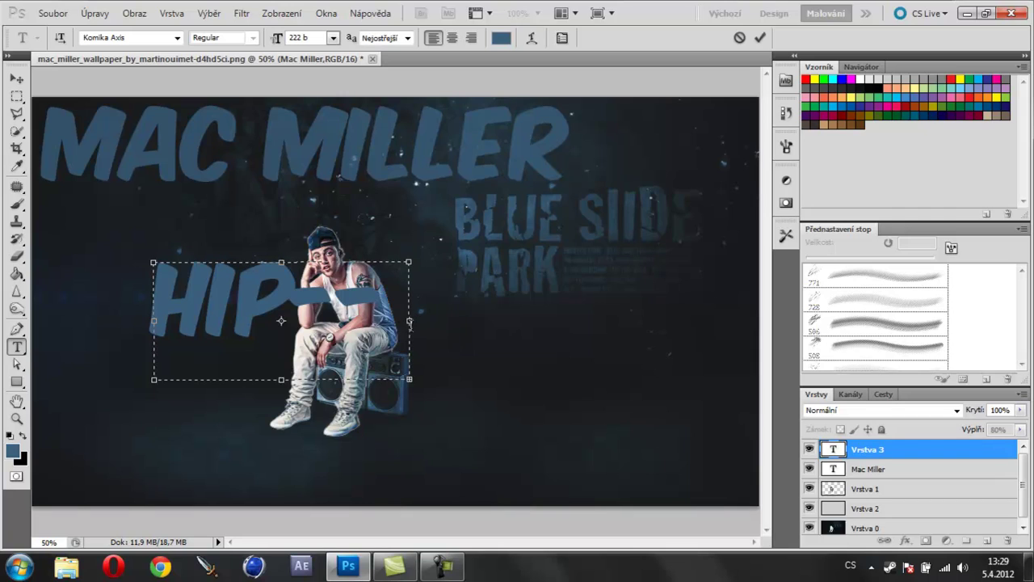
drag(410, 384, 624, 417)
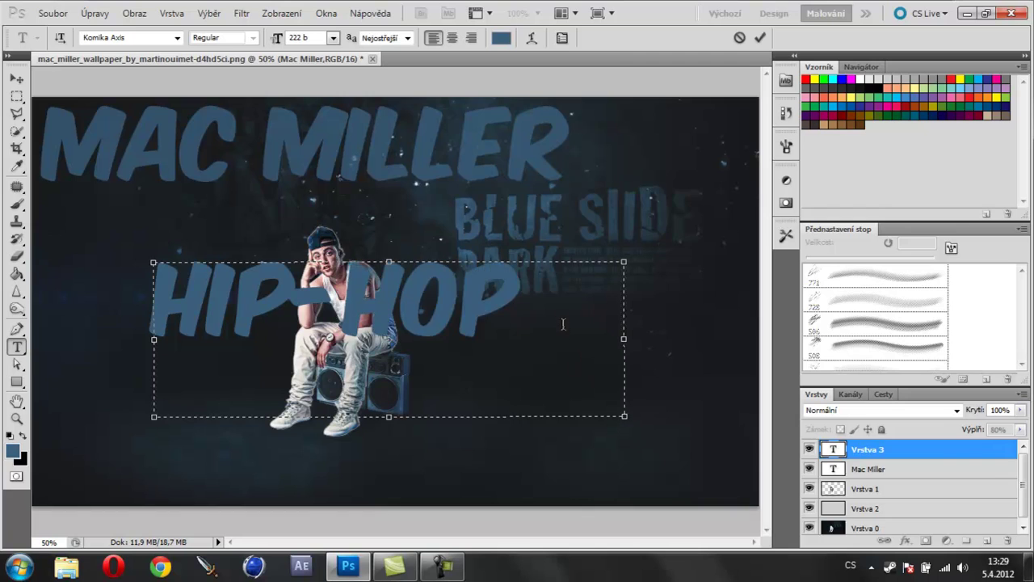
Step: Colour all of the Hip-hop text near-white (ededed)
key(ctrl+a)
click(501, 37)
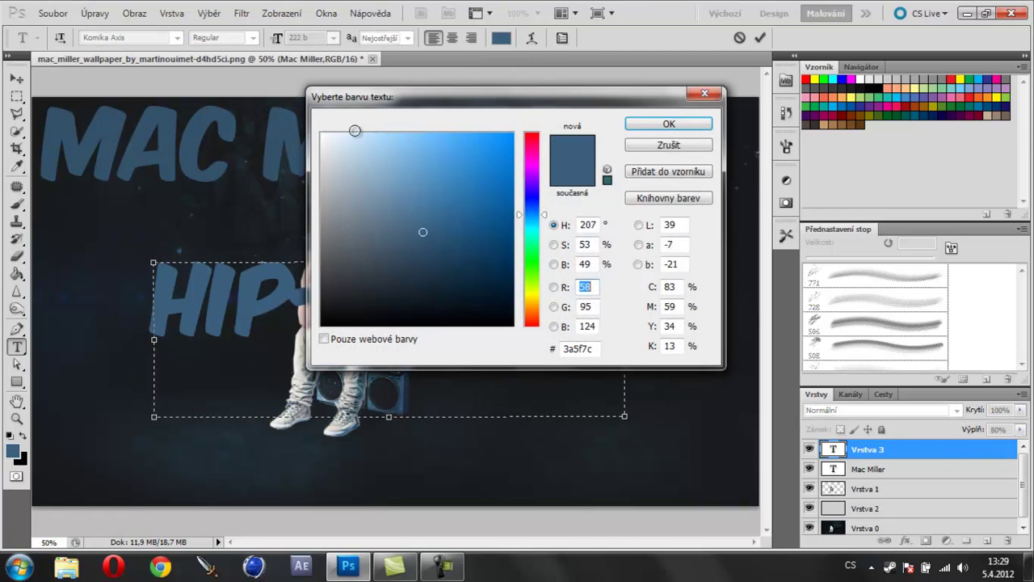
click(322, 147)
click(669, 124)
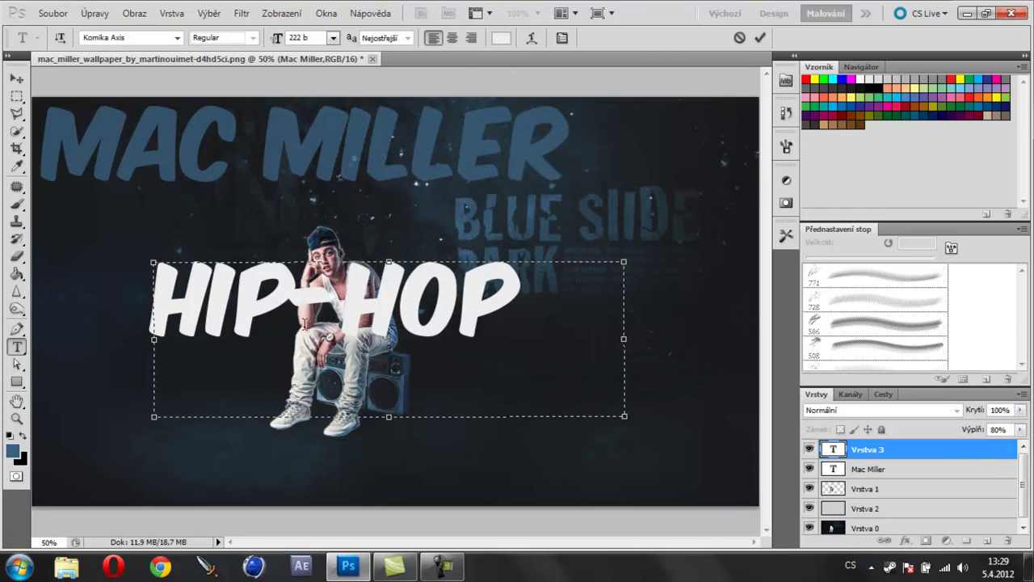
Step: Set the Hip-hop text to the nickelodeon font and lower its layer fill to 49%
click(178, 38)
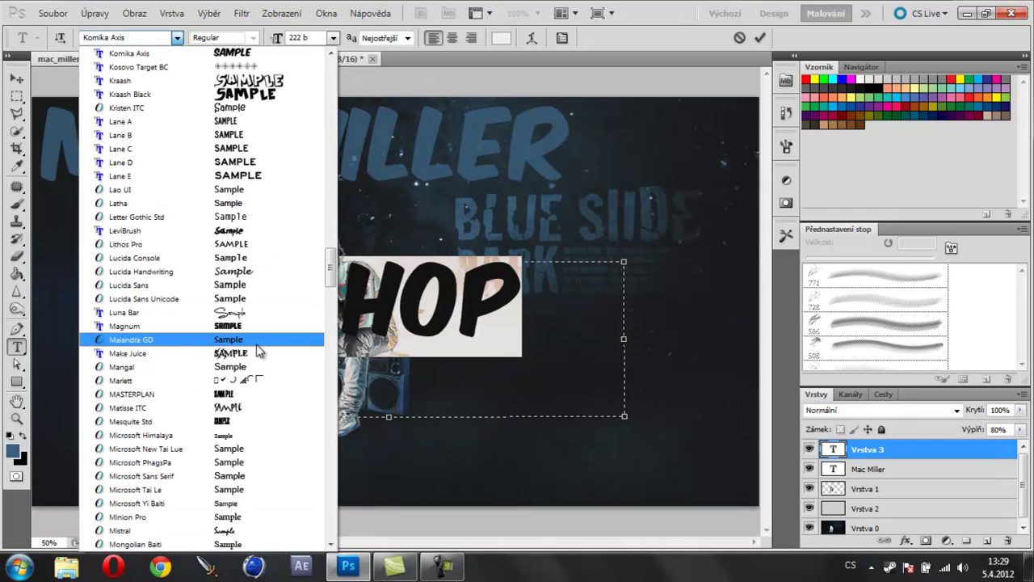
scroll(273, 331, down, 1)
scroll(273, 336, down, 4)
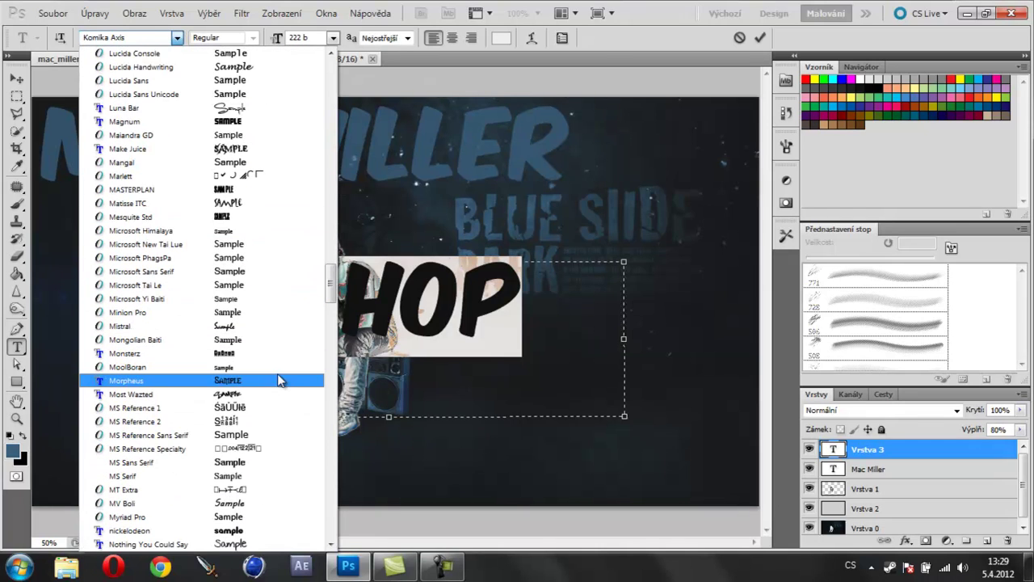
scroll(275, 383, down, 4)
scroll(276, 383, down, 1)
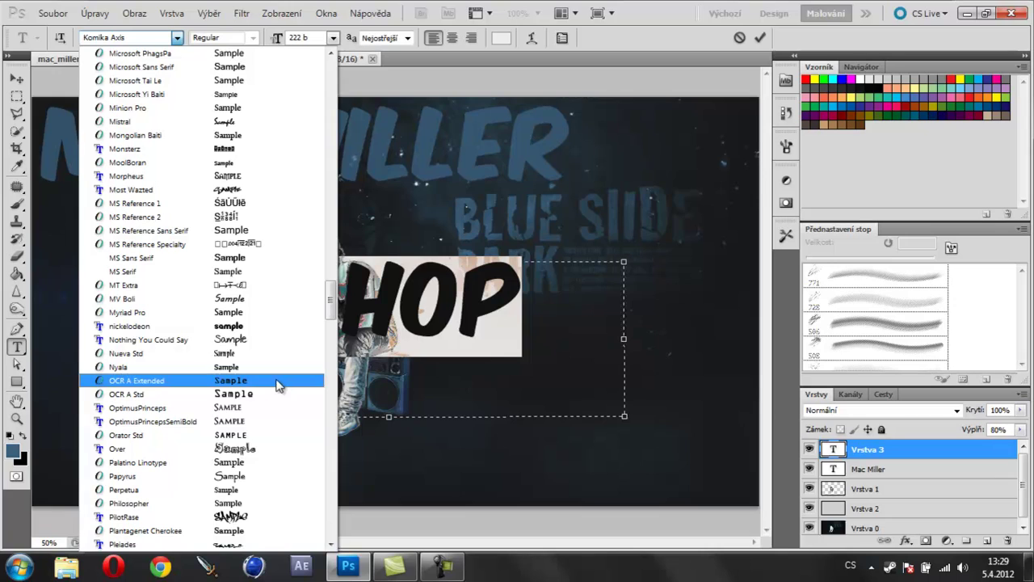
click(284, 333)
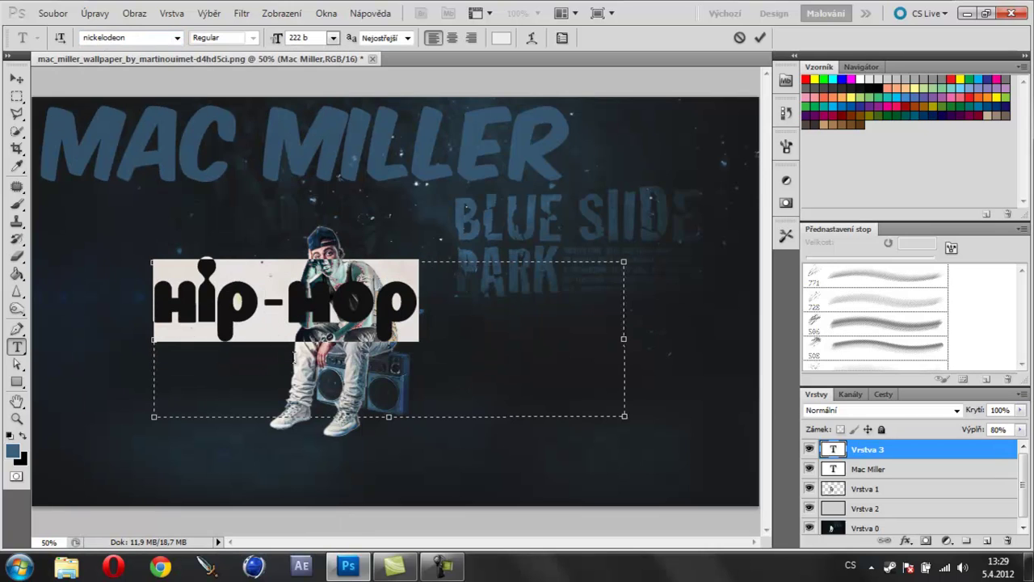
click(1021, 431)
mouse_move(1025, 437)
mouse_down()
mouse_move(1007, 453)
mouse_move(973, 452)
mouse_move(982, 450)
mouse_up()
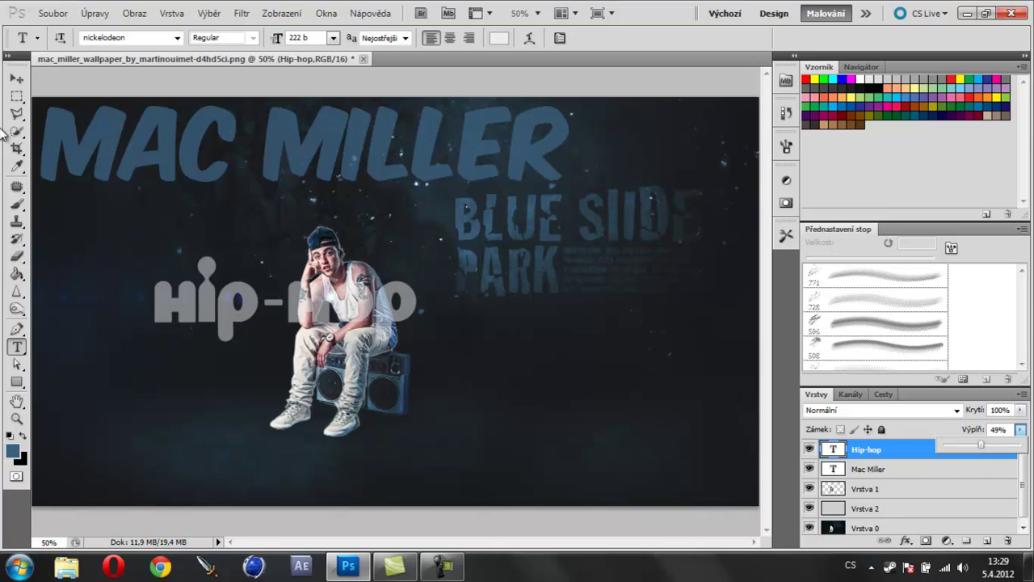
Step: Move the Hip-hop layer below Vrstva 1 and position the text level with the man's head
click(16, 78)
mouse_move(337, 337)
mouse_down()
mouse_move(269, 273)
mouse_move(277, 256)
mouse_up()
drag(905, 456, 903, 499)
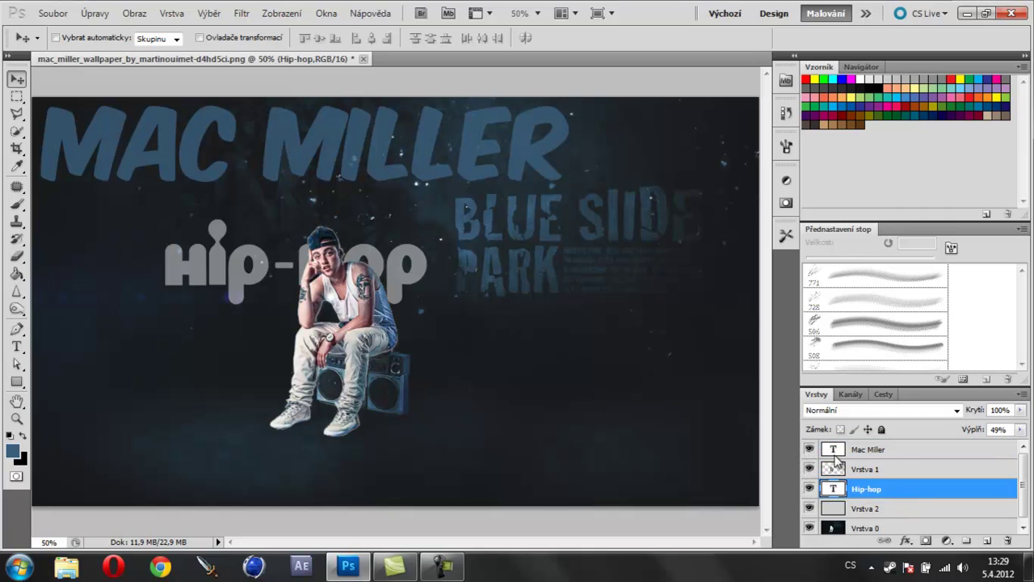
mouse_move(235, 247)
mouse_down()
mouse_move(268, 274)
mouse_move(262, 253)
mouse_move(269, 262)
mouse_move(302, 385)
mouse_move(338, 375)
mouse_move(290, 286)
mouse_move(266, 269)
mouse_up()
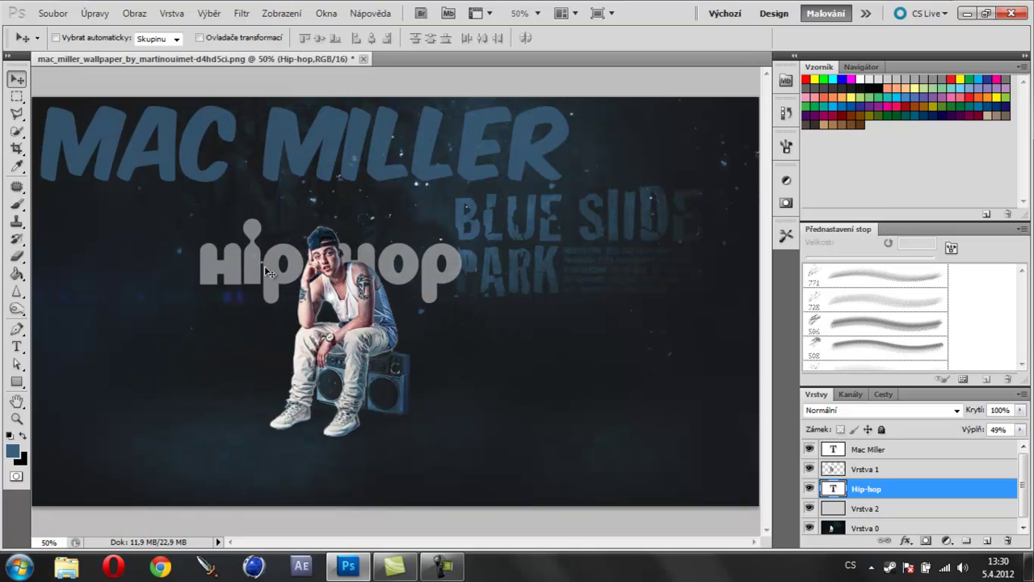